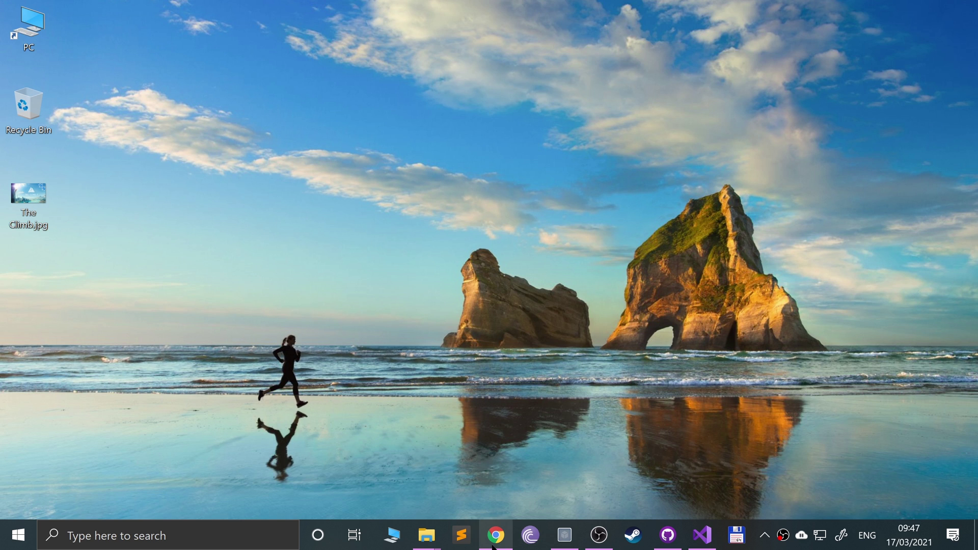
# - Open a new maximized Chrome window, search Google for "xemu", and open the xemu.app site from the results
pyautogui.rightClick(506, 538)
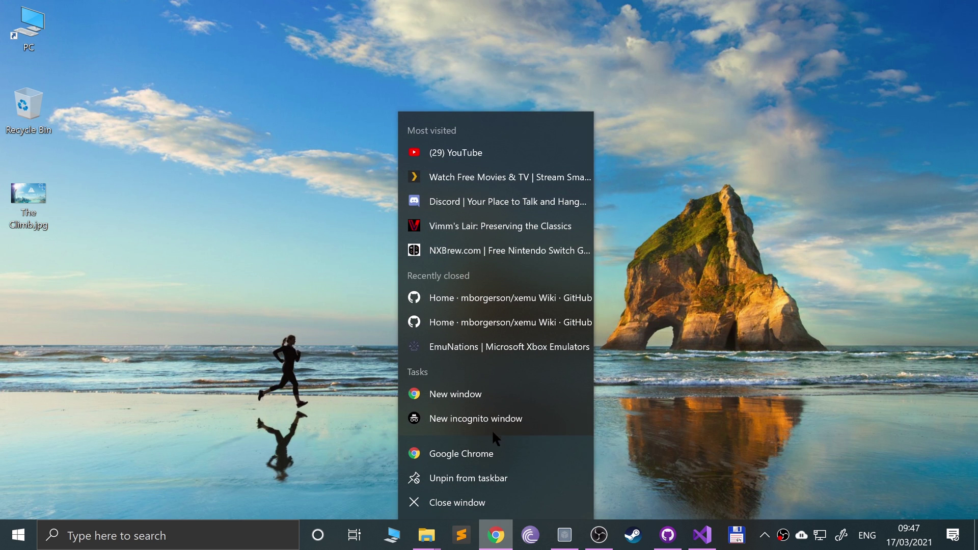
pyautogui.click(494, 399)
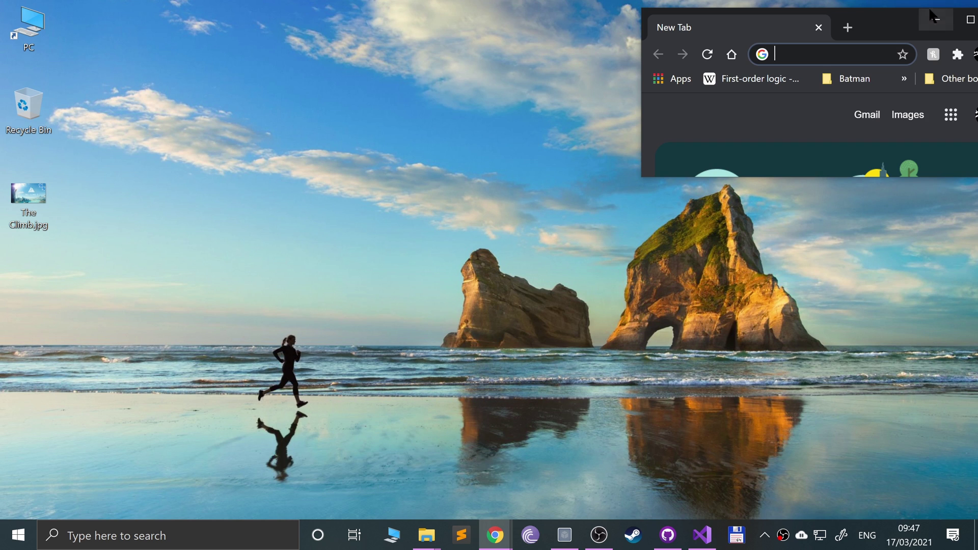
pyautogui.click(970, 20)
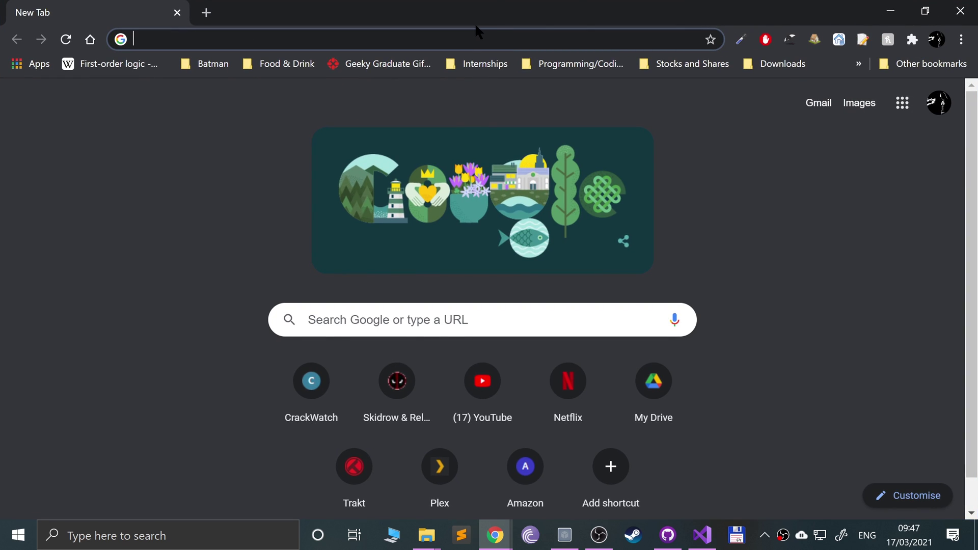
pyautogui.write('xemu')
pyautogui.press('Return')
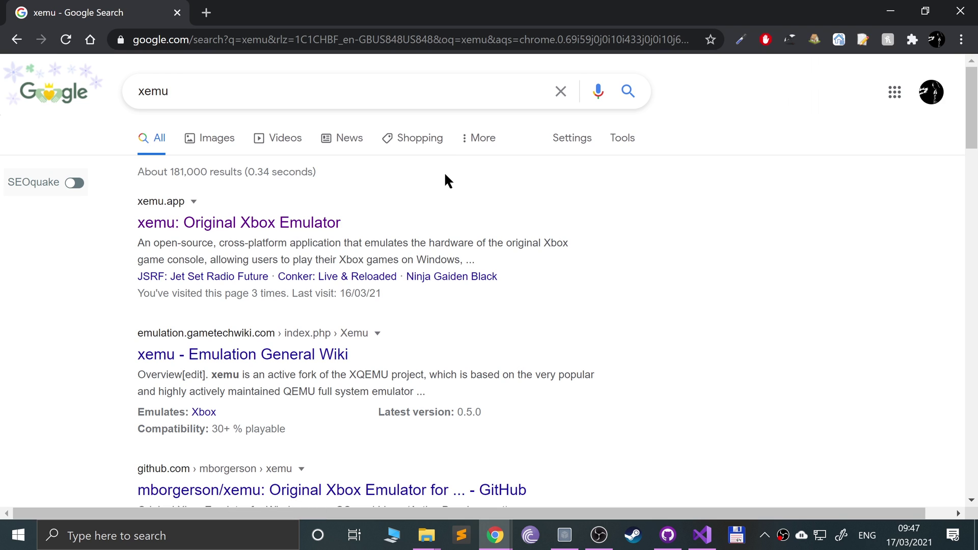
pyautogui.click(285, 223)
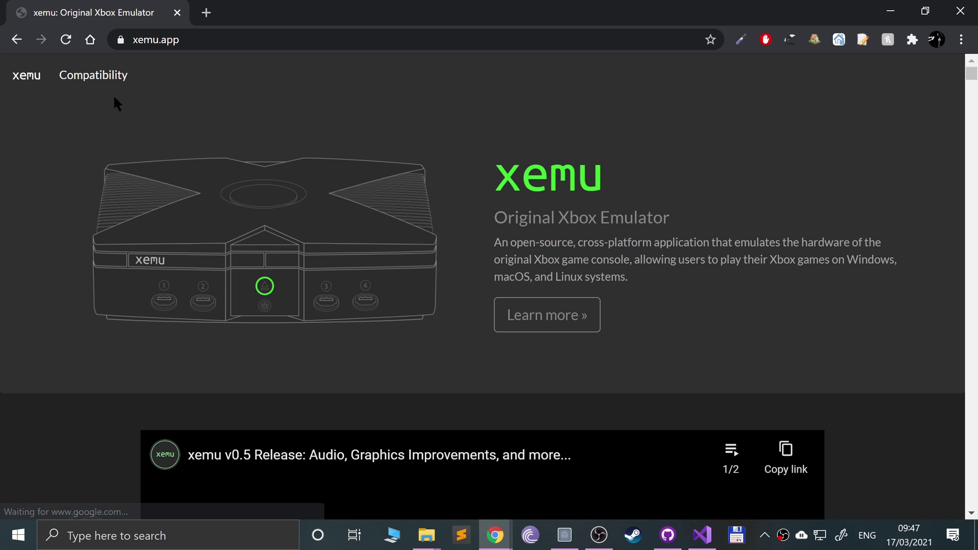
# - Open the site's Compatibility section in a new tab and examine the rating breakdown and the listed games
pyautogui.moveTo(97, 79); pyautogui.dragTo(216, 16)
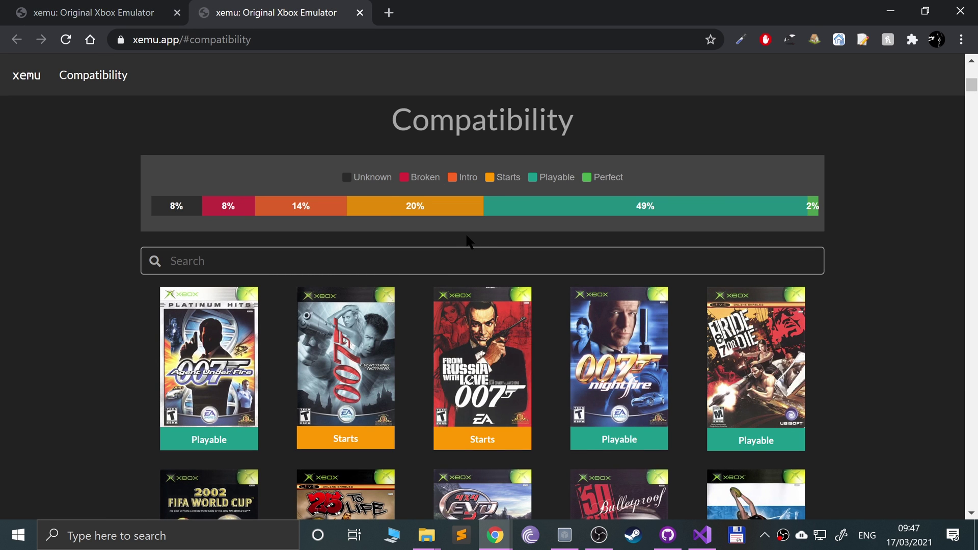
pyautogui.scroll(-1, 237, 303)
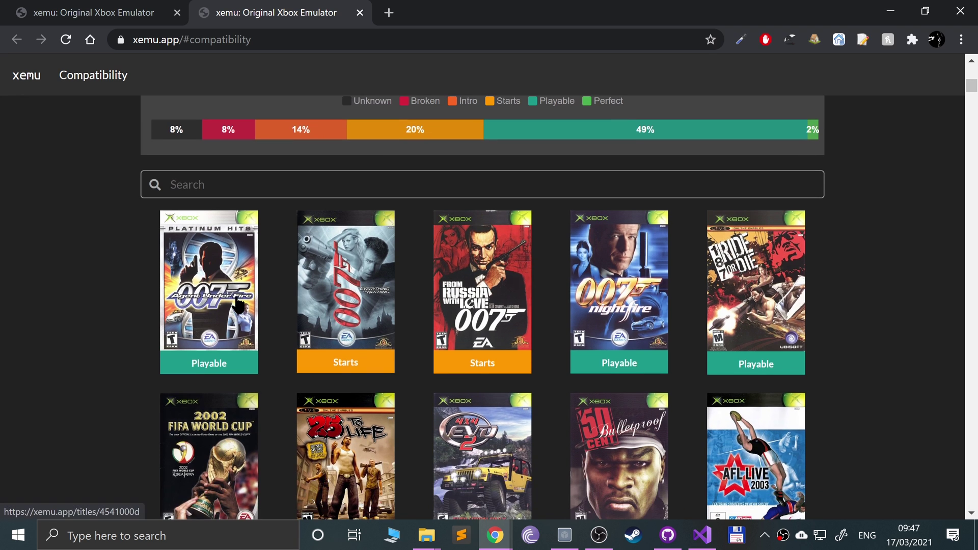
pyautogui.scroll(3, 238, 303)
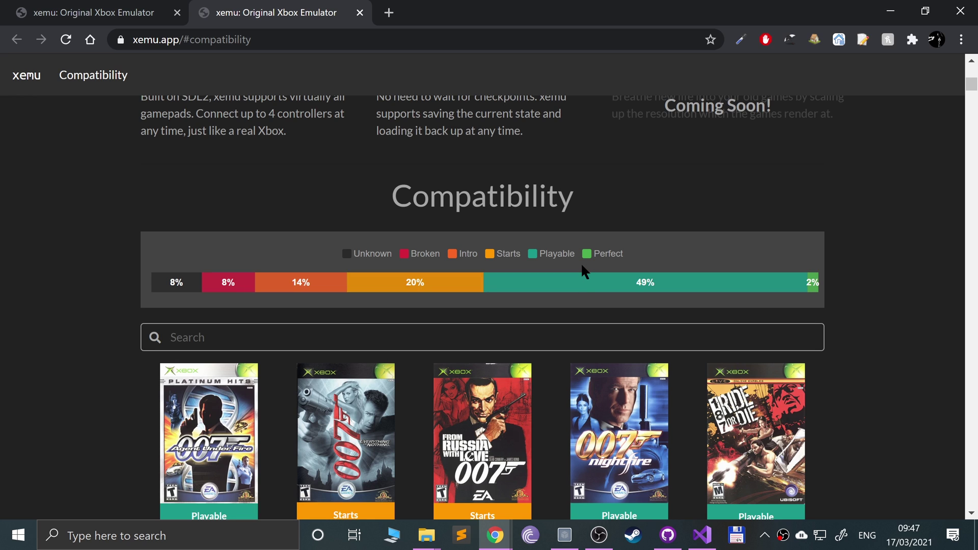
pyautogui.scroll(-5, 582, 266)
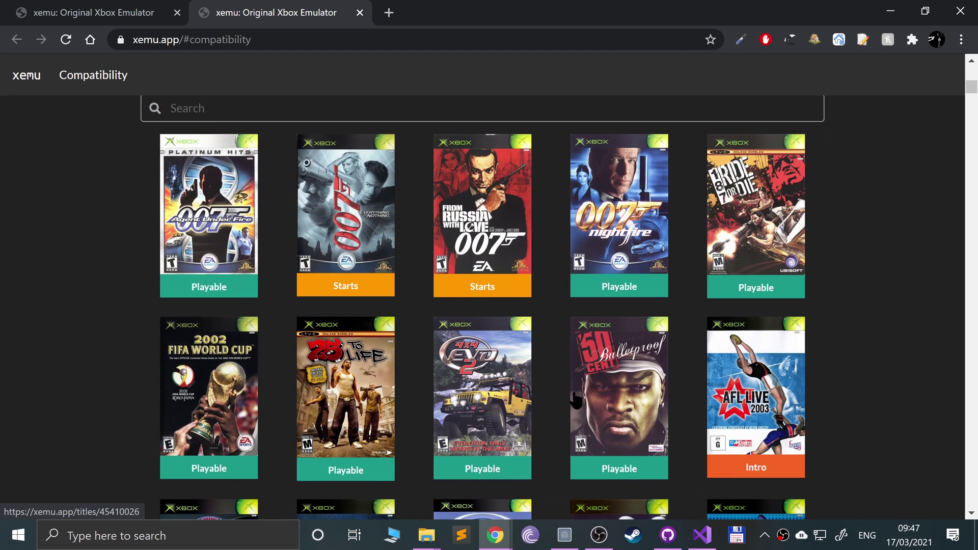
pyautogui.scroll(7, 560, 332)
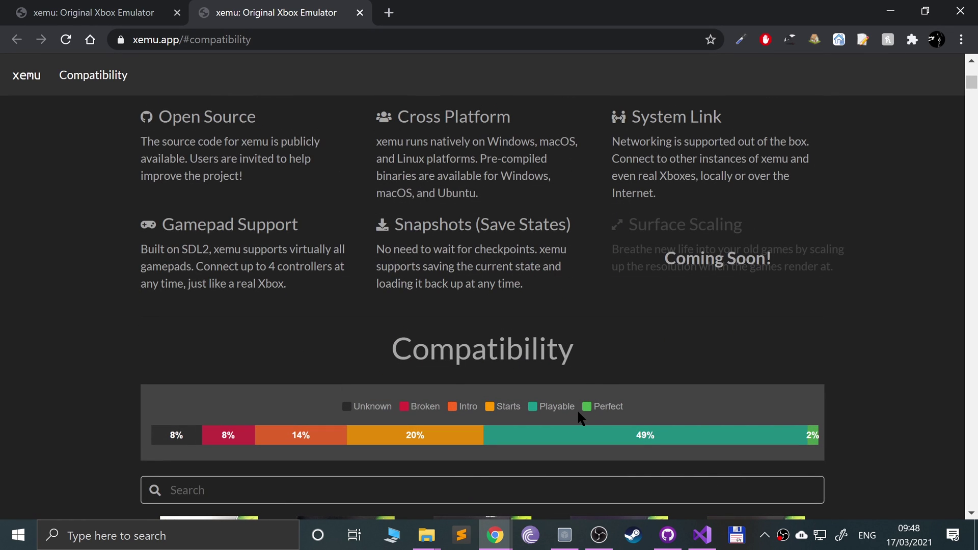
pyautogui.scroll(-5, 591, 375)
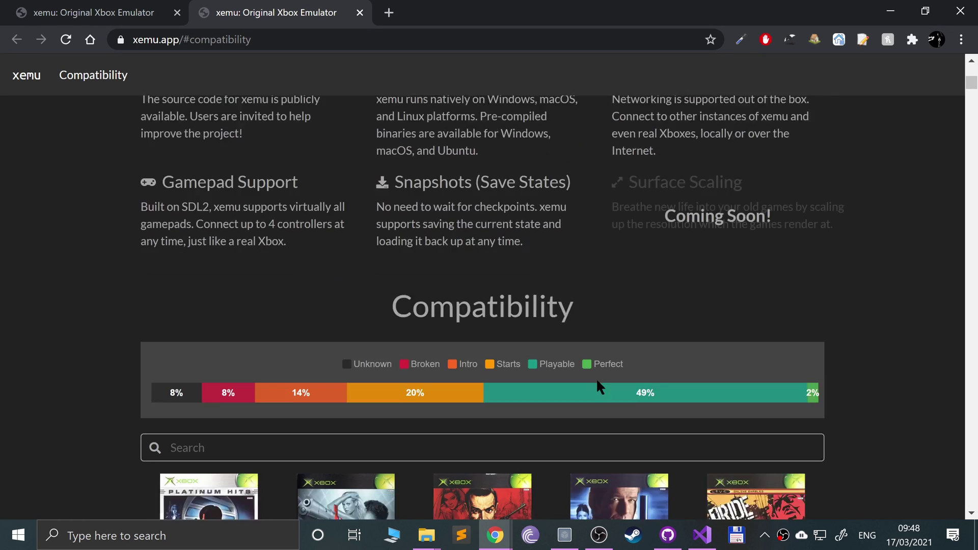
# - Search the compatibility list for "halo"
pyautogui.click(349, 174)
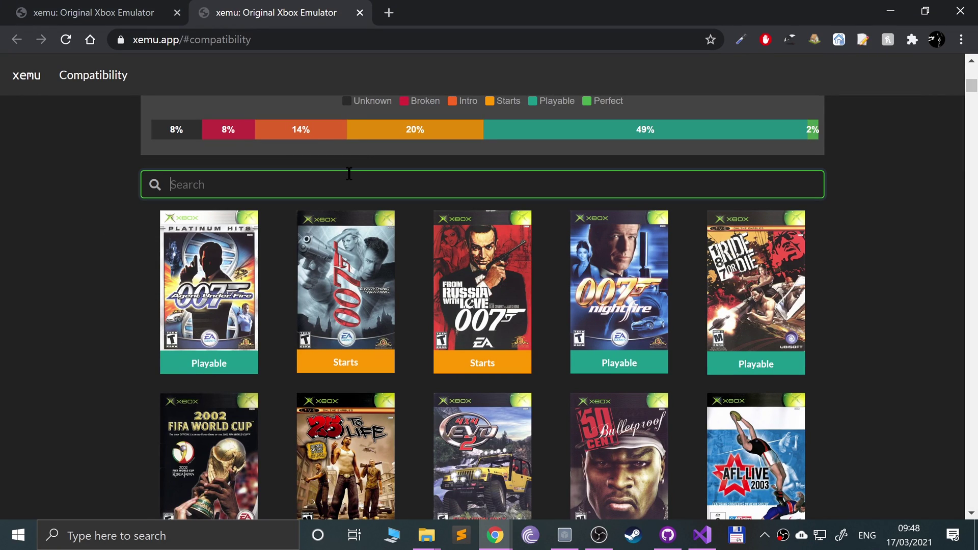
pyautogui.write('halo')
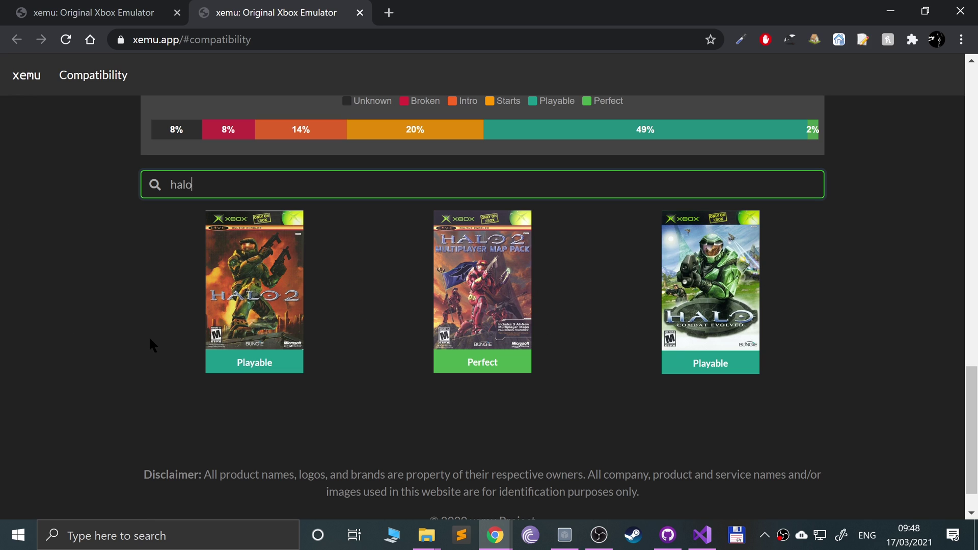
pyautogui.scroll(3, 156, 382)
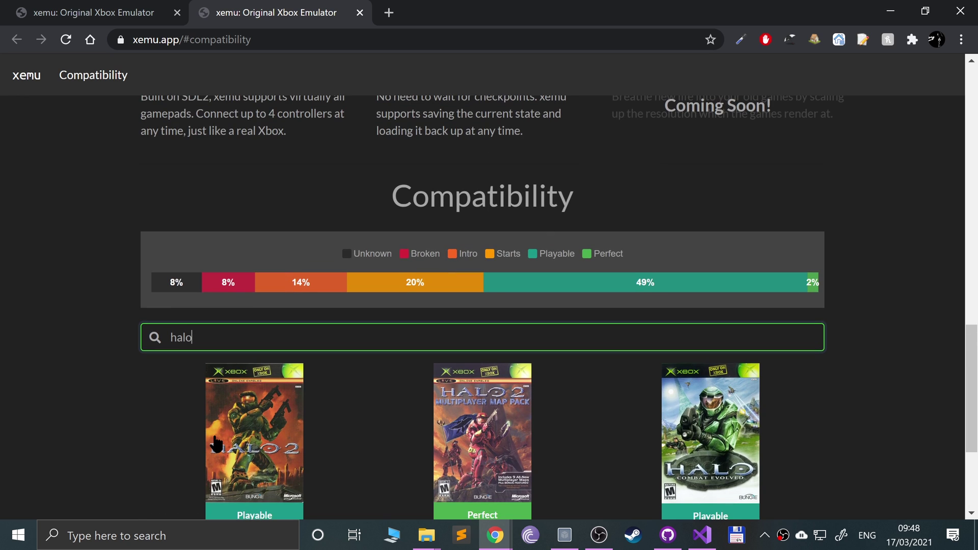
# - Read the Features section, covering open source, cross-platform support, System Link, gamepad support, snapshots and surface scaling
pyautogui.scroll(4, 401, 405)
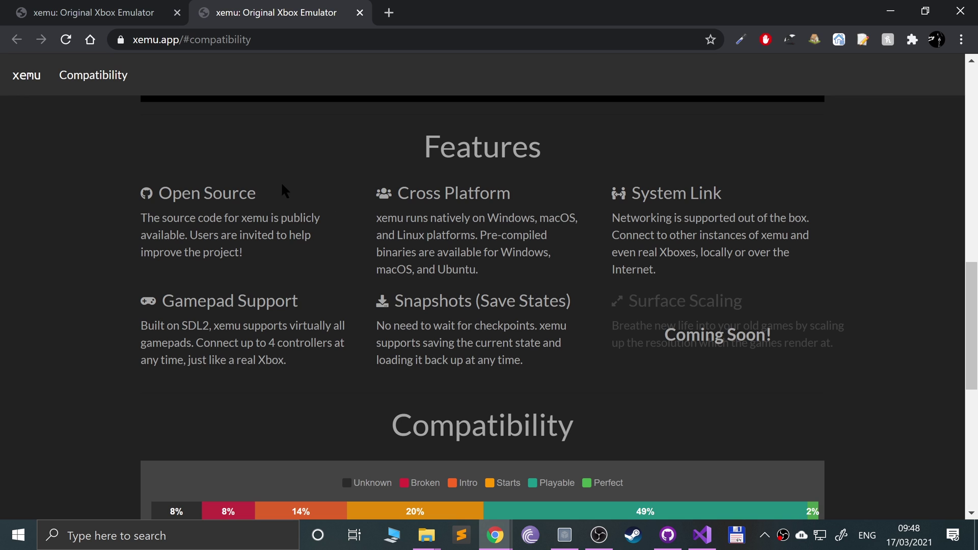
pyautogui.moveTo(285, 189); pyautogui.dragTo(637, 286)
pyautogui.click(675, 303)
pyautogui.moveTo(535, 252); pyautogui.dragTo(409, 194)
pyautogui.scroll(1, 531, 270)
pyautogui.moveTo(647, 295); pyautogui.dragTo(762, 341)
pyautogui.click(762, 341)
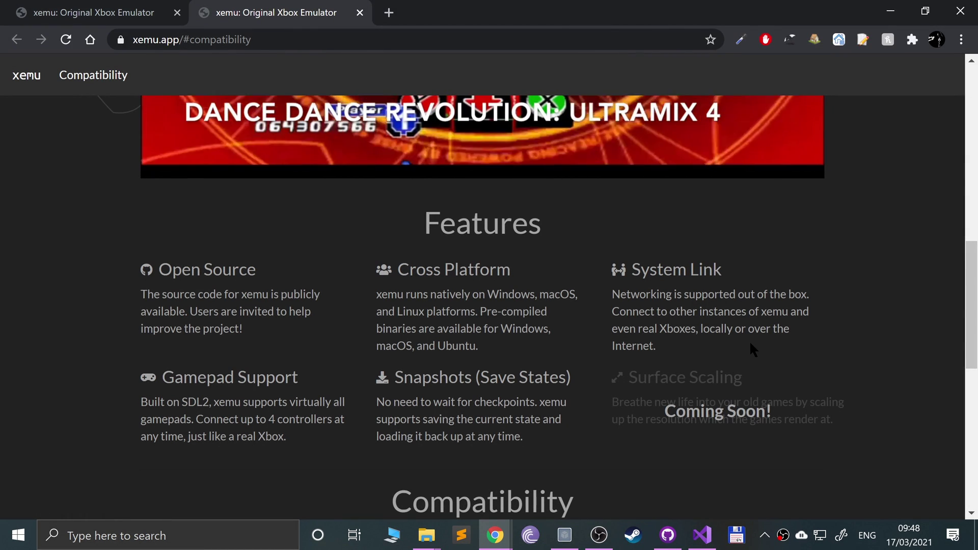
pyautogui.moveTo(377, 402); pyautogui.dragTo(442, 423)
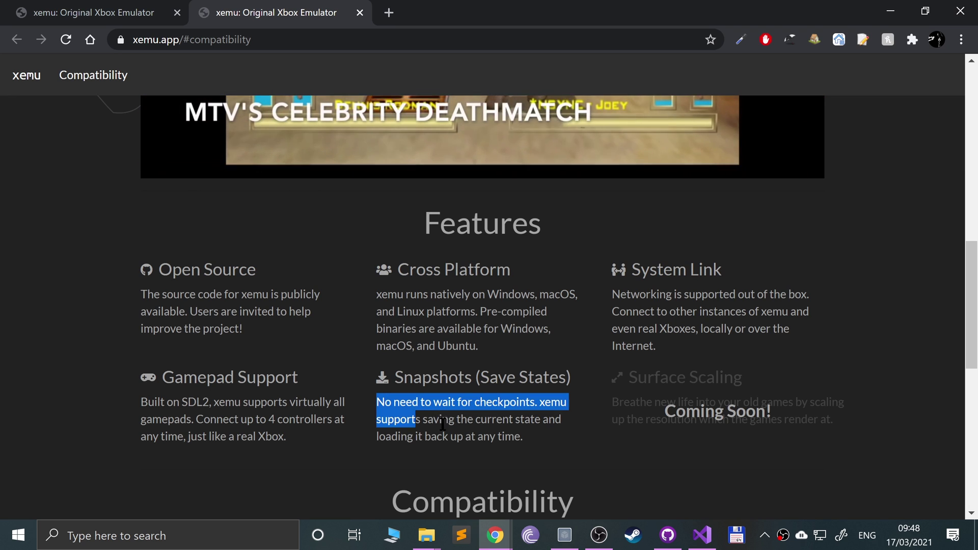
pyautogui.click(441, 424)
pyautogui.moveTo(199, 378); pyautogui.dragTo(836, 423)
pyautogui.click(158, 403)
pyautogui.moveTo(158, 402); pyautogui.dragTo(301, 435)
pyautogui.click(199, 377)
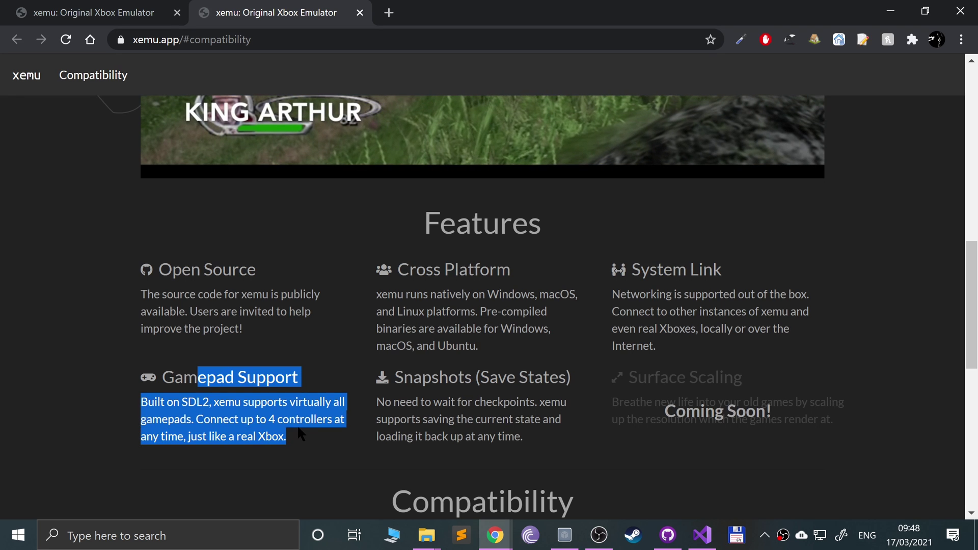
pyautogui.click(297, 424)
# - Open the project's GitHub wiki through the Learn more link at the head of the xemu site
pyautogui.scroll(10, 296, 435)
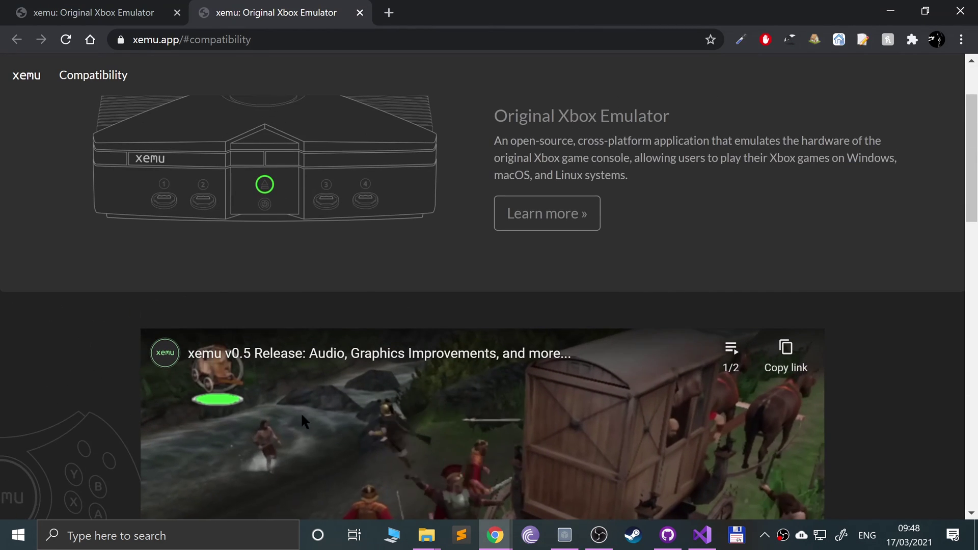
pyautogui.scroll(2, 421, 229)
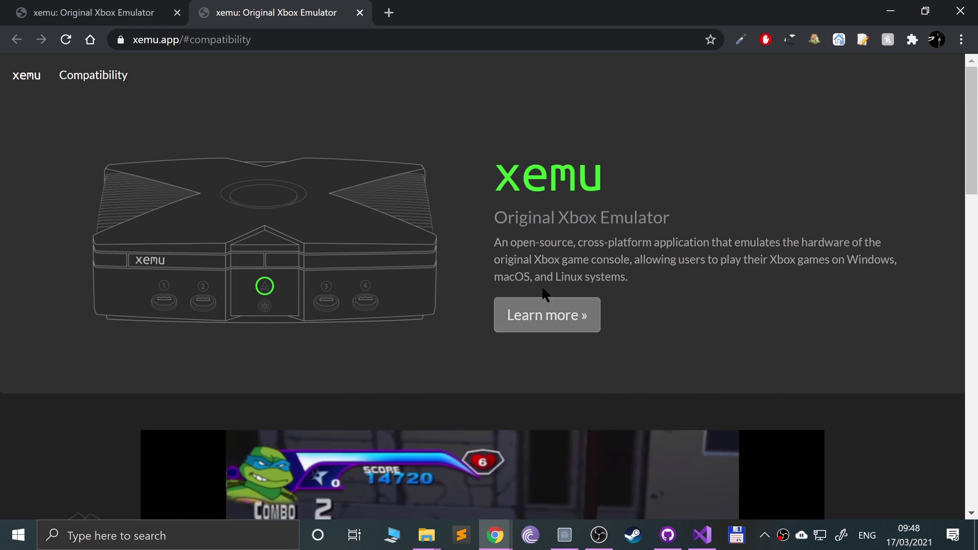
pyautogui.click(538, 315)
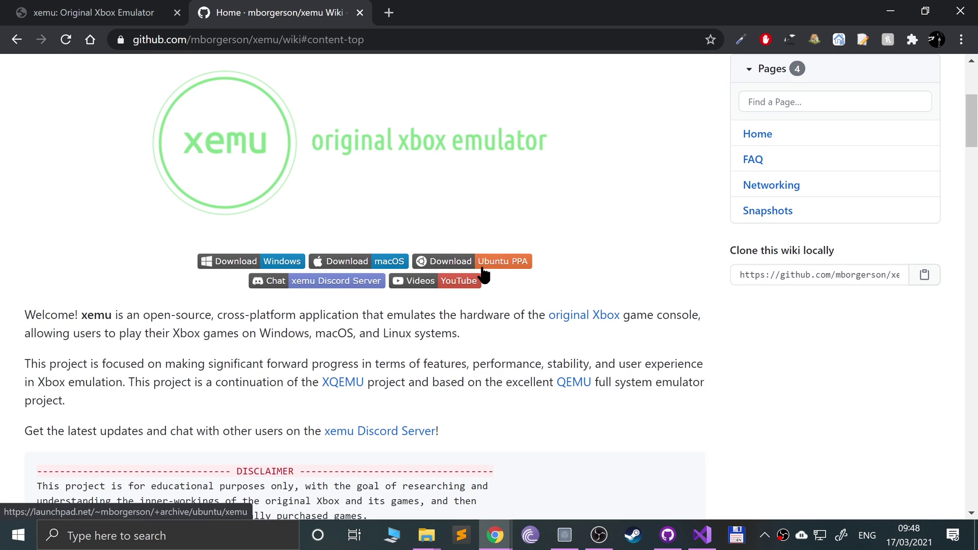
# - Start downloading the Windows release xemu-win-release.zip and discard the download
pyautogui.click(253, 262)
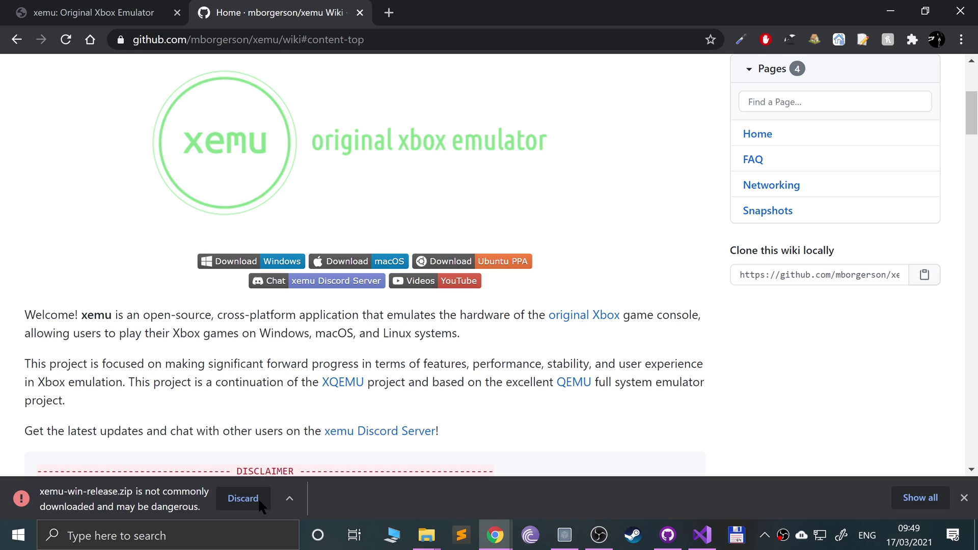
pyautogui.click(288, 501)
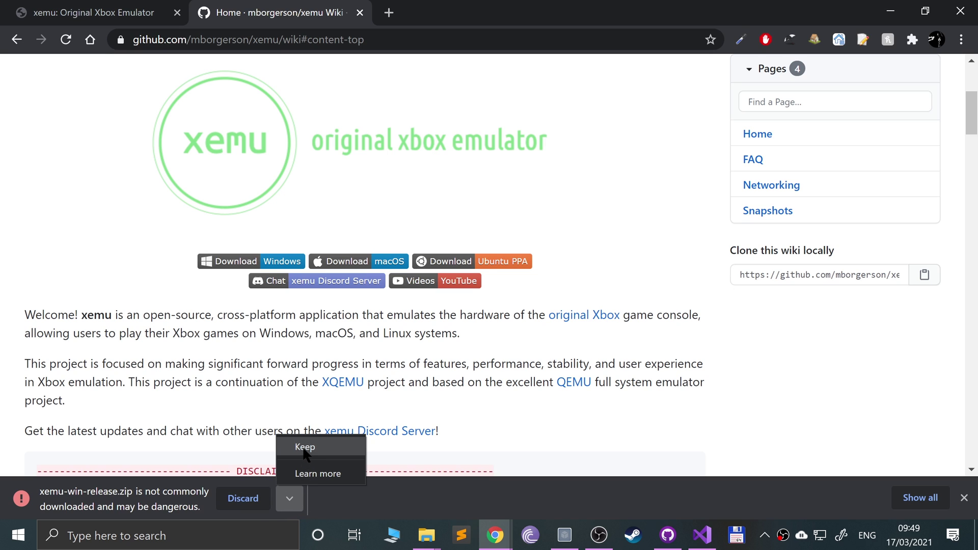
pyautogui.click(243, 502)
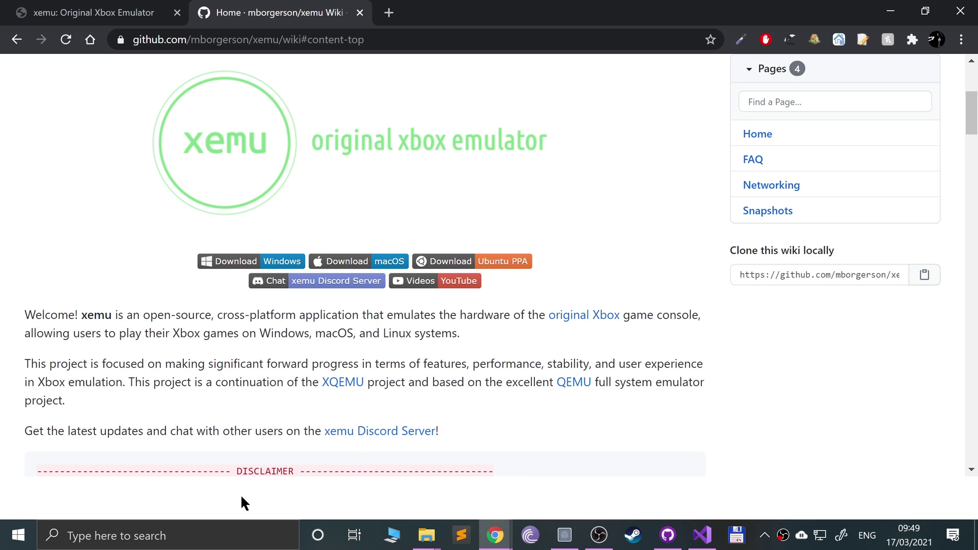
# - Go to the Getting Started instructions linked in the wiki's Windows download section
pyautogui.scroll(-12, 268, 391)
pyautogui.scroll(-10, 269, 393)
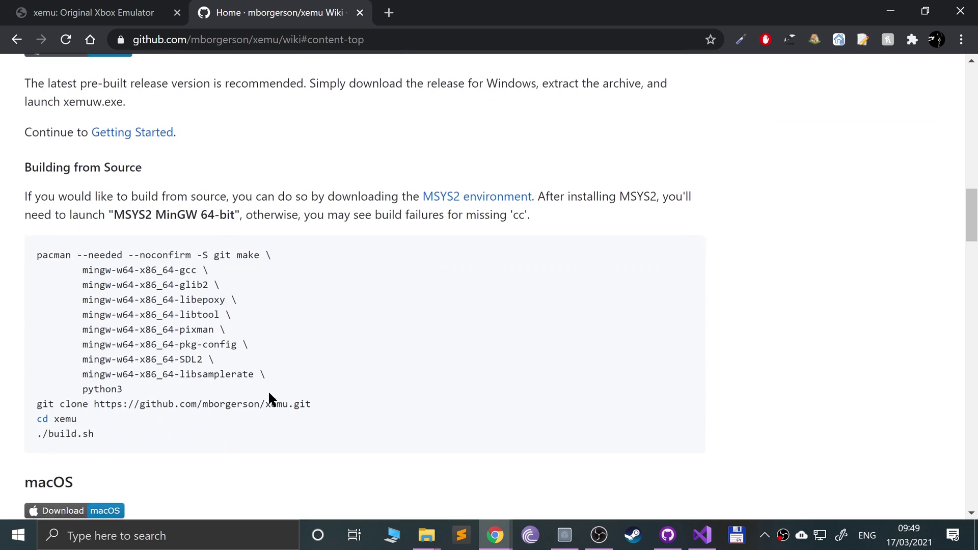
pyautogui.scroll(12, 266, 374)
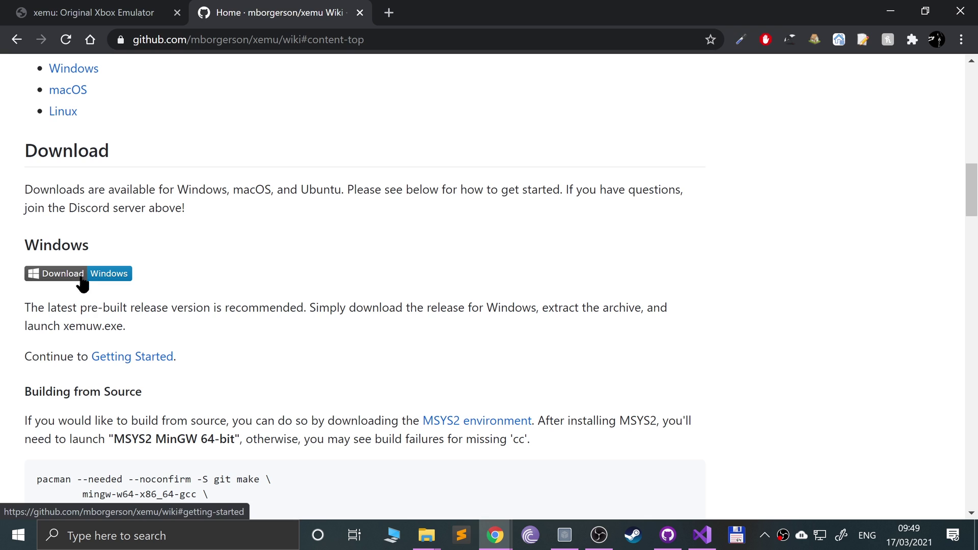
pyautogui.click(120, 355)
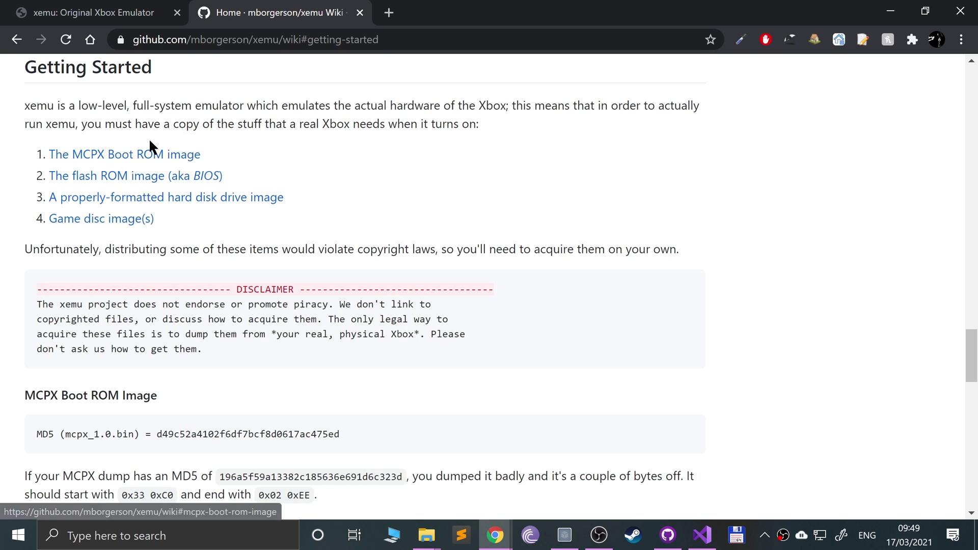
# - Open the hard disk drive image instructions in a new tab, review the options, and download the pre-built 8G Xbox HDD image
pyautogui.middleClick(244, 199)
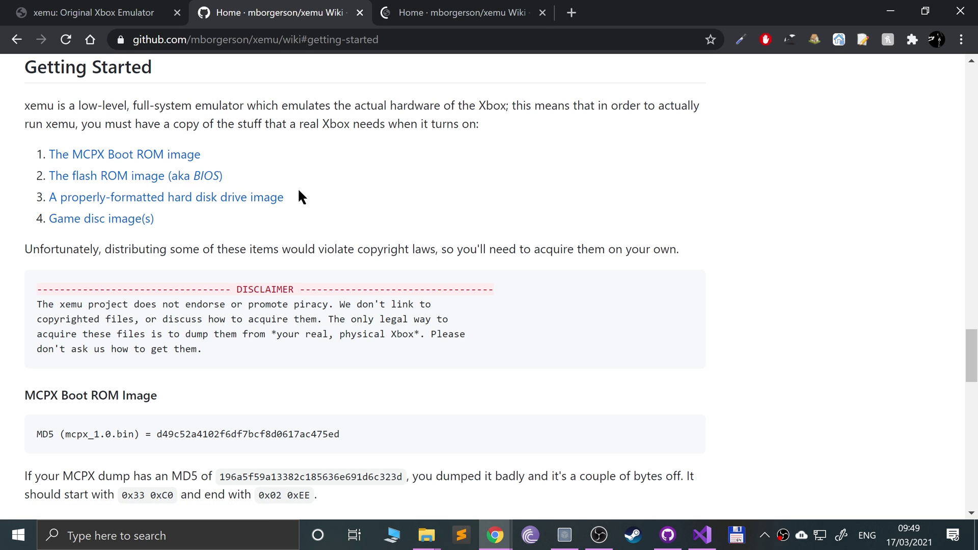
pyautogui.click(498, 4)
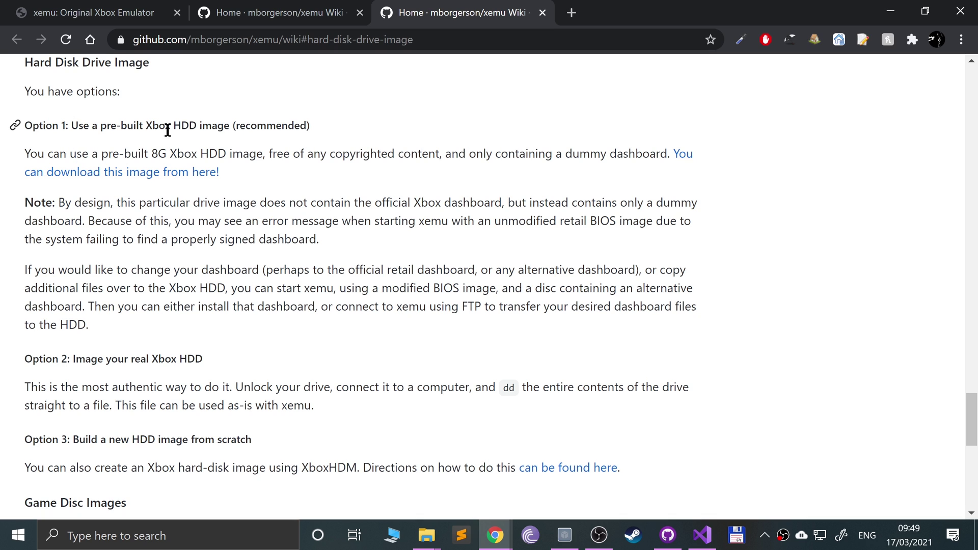
pyautogui.scroll(-1, 256, 222)
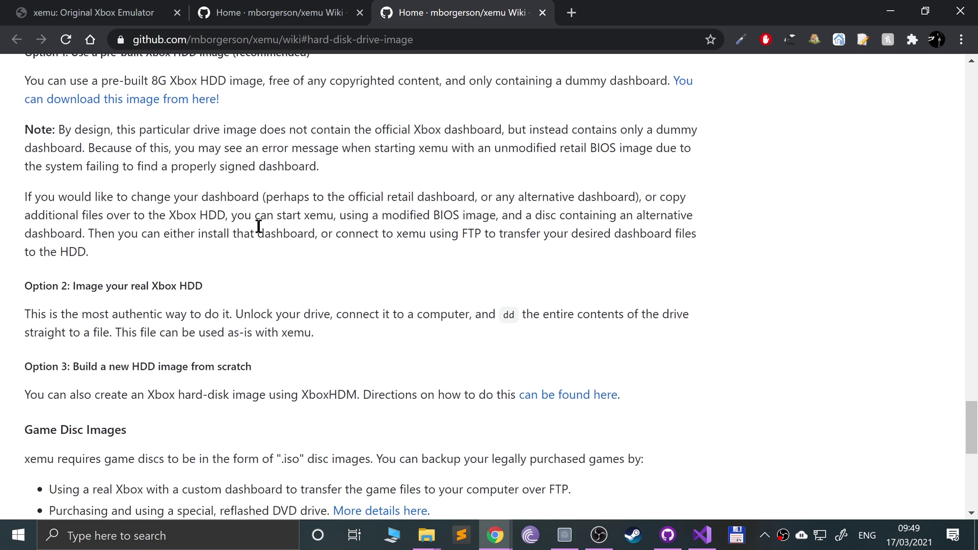
pyautogui.scroll(1, 265, 221)
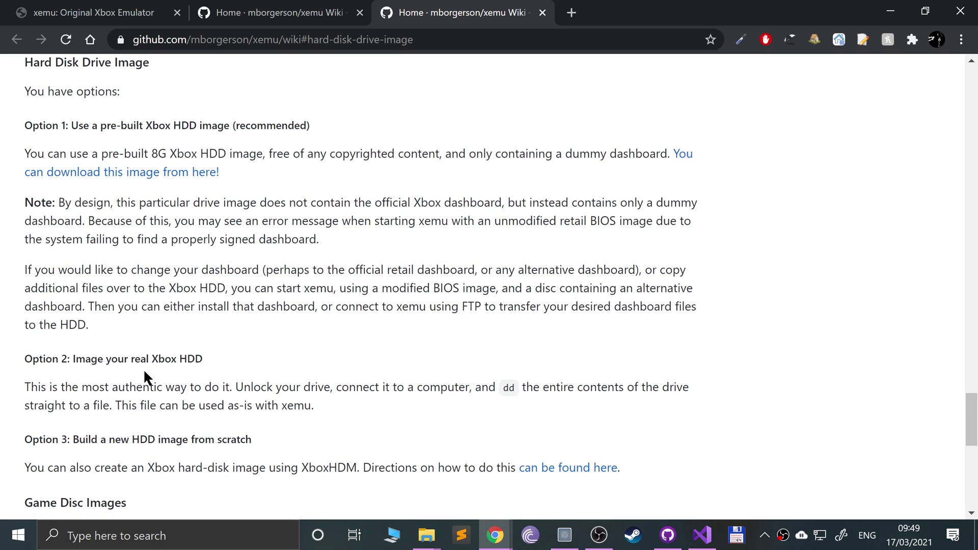
pyautogui.moveTo(140, 359); pyautogui.dragTo(160, 366)
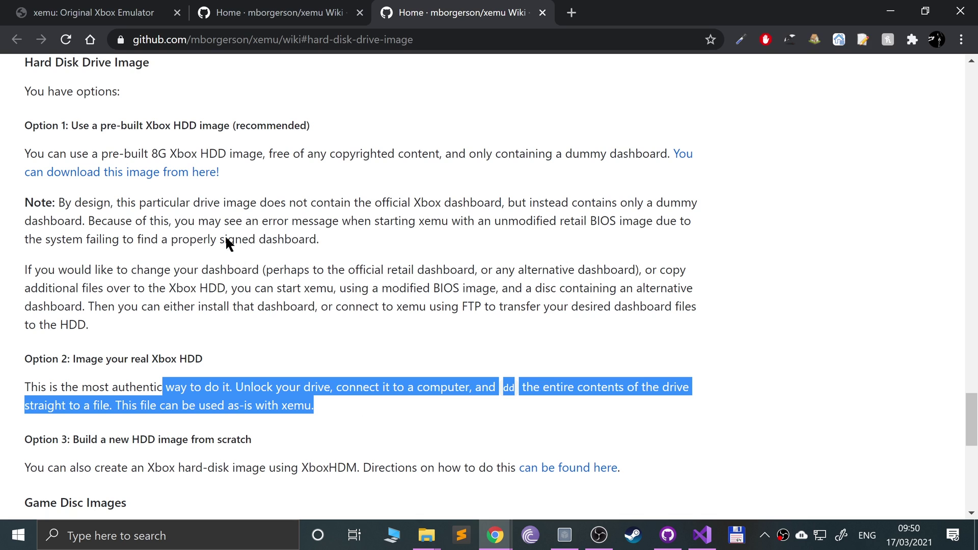
pyautogui.middleClick(214, 173)
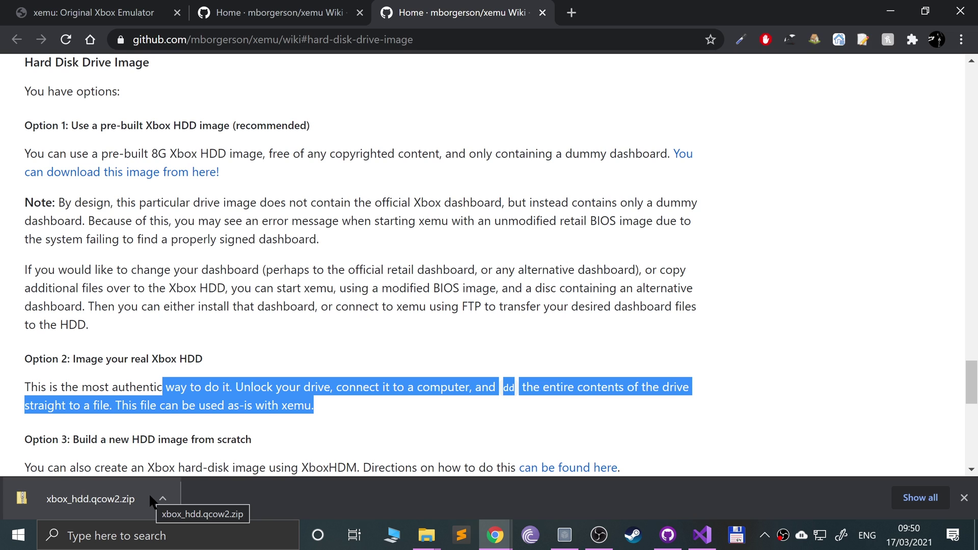
# - Close the hard disk image tab and go to the Game Disc Images section of the wiki
pyautogui.click(543, 12)
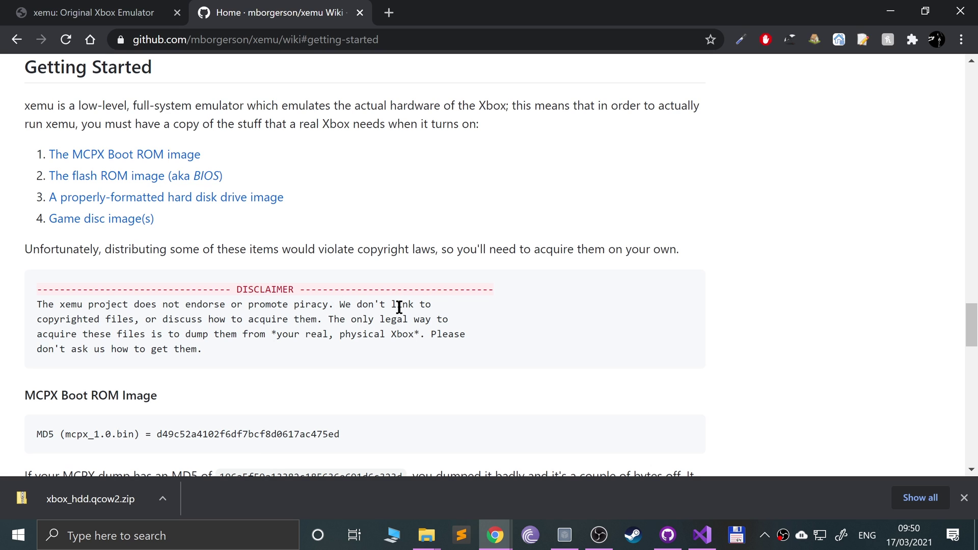
pyautogui.click(132, 225)
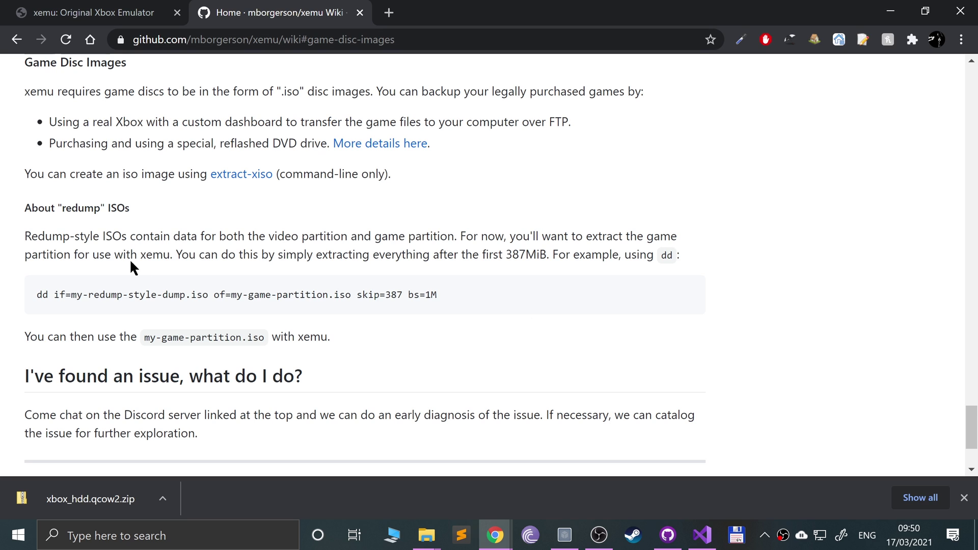
# - Review the wiki's requirements for game disc images, redump-style ISOs and the hard disk image options
pyautogui.moveTo(172, 81); pyautogui.dragTo(572, 310)
pyautogui.click(572, 310)
pyautogui.moveTo(275, 190); pyautogui.dragTo(265, 169)
pyautogui.click(266, 168)
pyautogui.scroll(10, 264, 188)
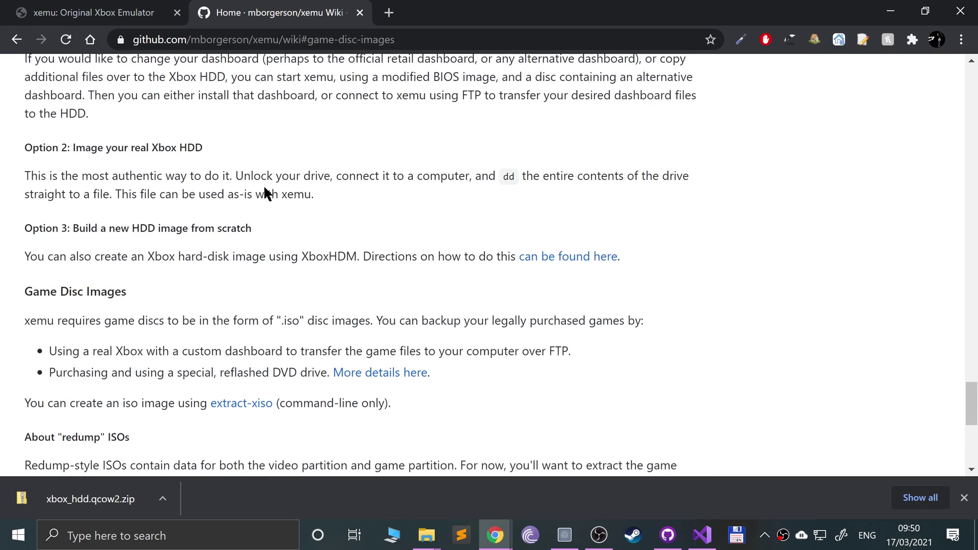
pyautogui.scroll(10, 199, 112)
pyautogui.scroll(3, 202, 145)
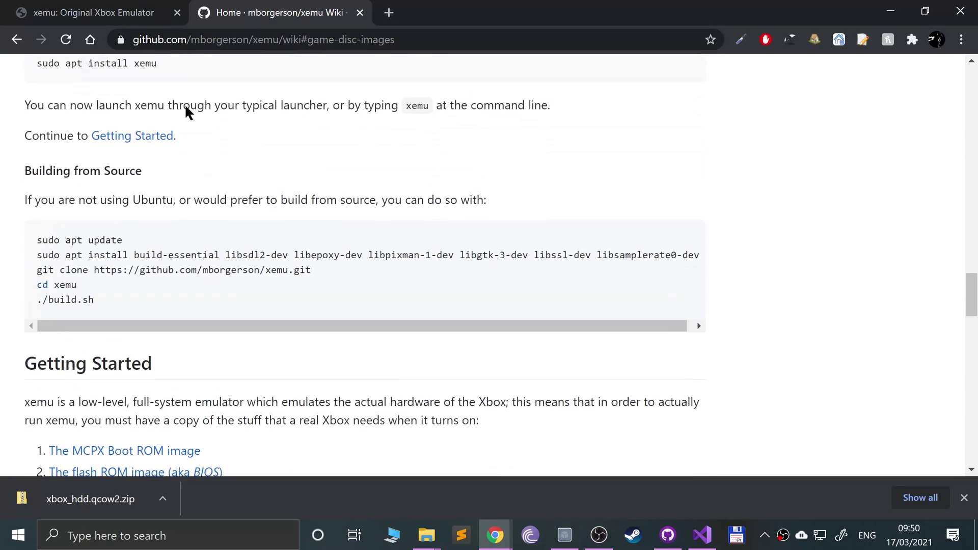
# - Close the wiki tab, show the desktop, and bring up the Xbox downloads folder in File Explorer, resized to fit the desktop
pyautogui.hotkey('ctrl', 'w')
pyautogui.press('super+d')
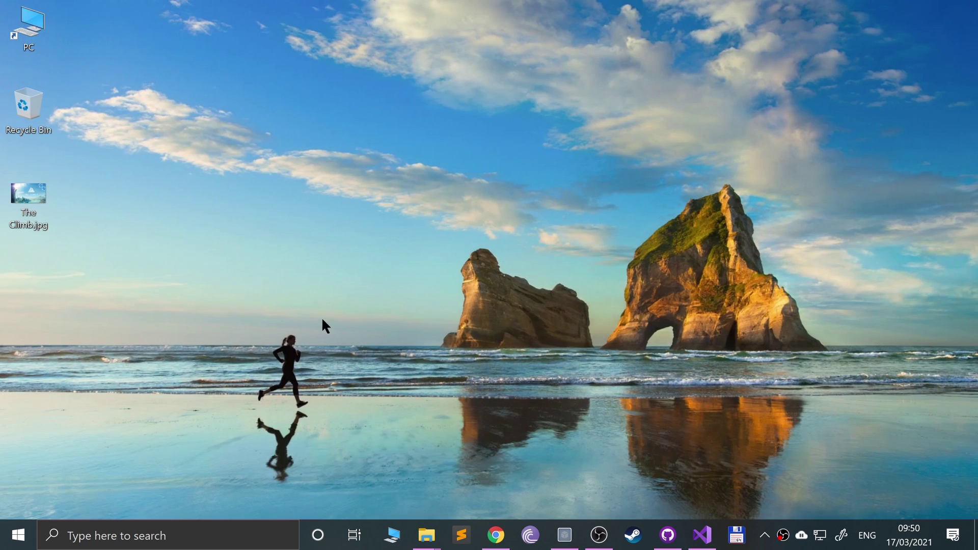
pyautogui.moveTo(427, 535)
pyautogui.click(487, 500)
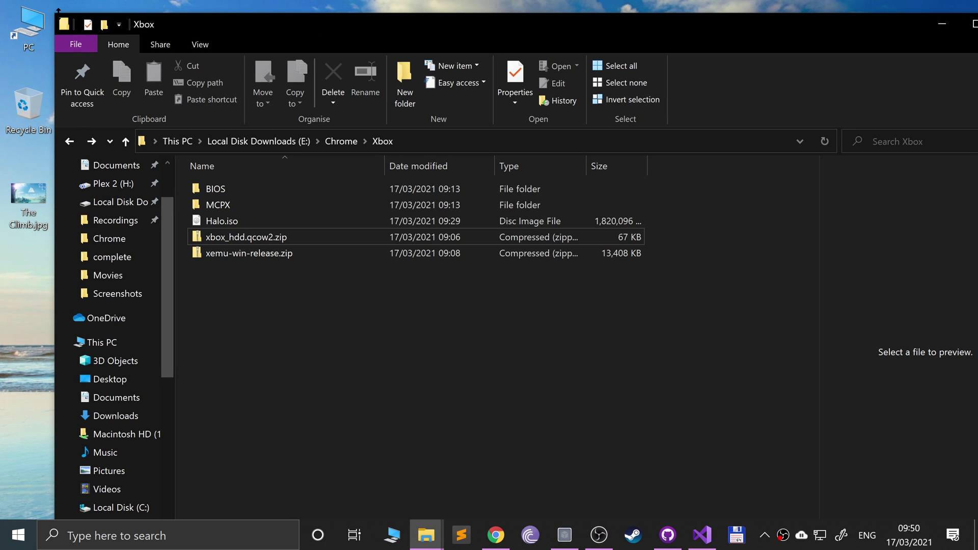
pyautogui.moveTo(53, 12); pyautogui.dragTo(290, 148)
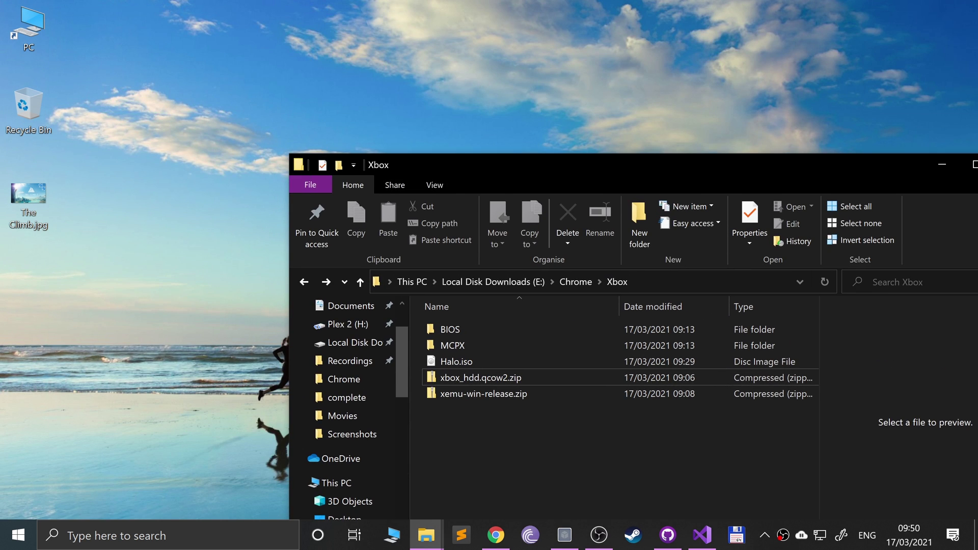
pyautogui.moveTo(493, 158); pyautogui.dragTo(247, 37)
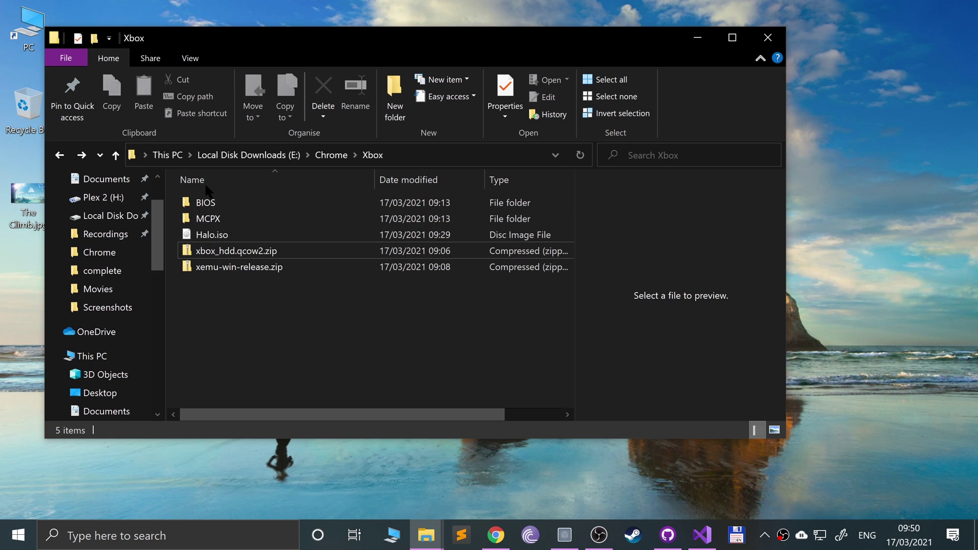
# - Inspect the contents of the BIOS and MCPX folders and return to the Xbox folder
pyautogui.doubleClick(210, 210)
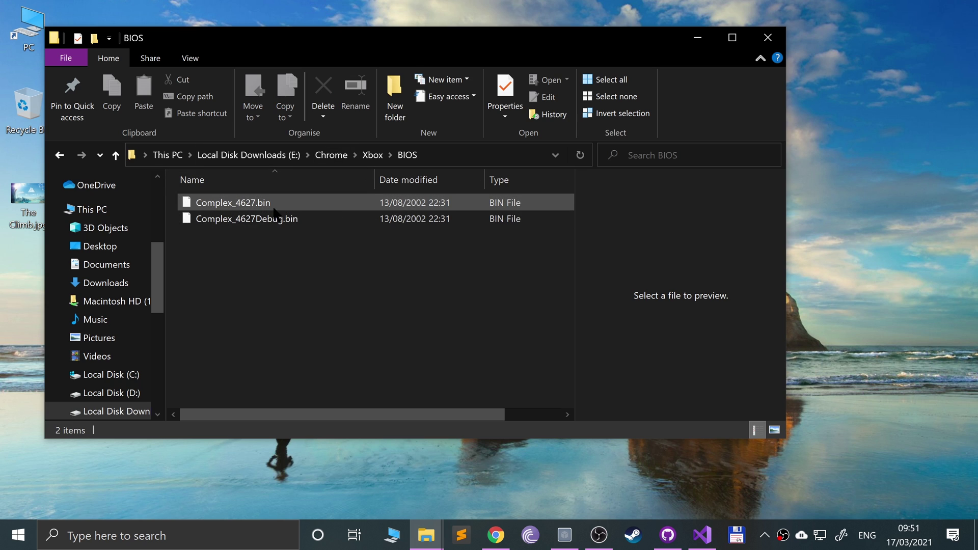
pyautogui.hotkey('alt', 'Left')
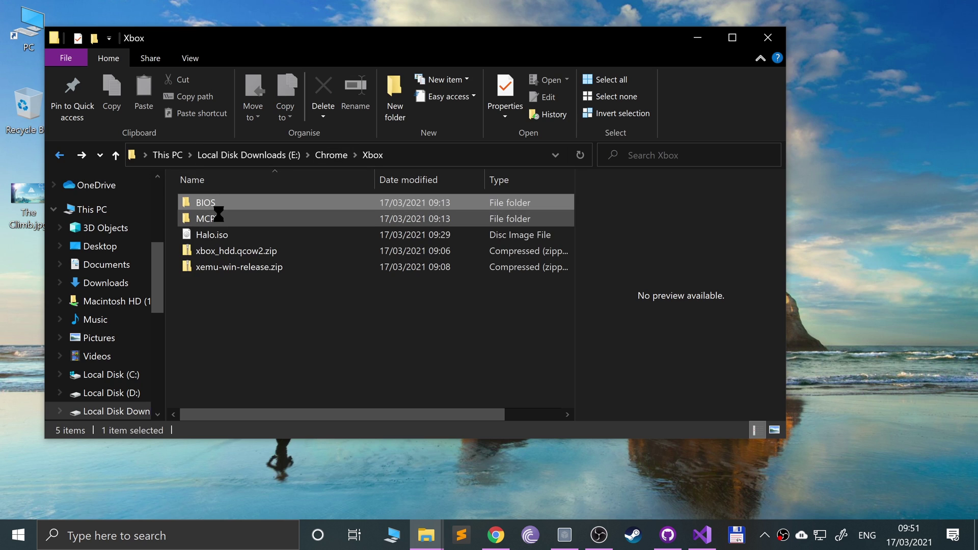
pyautogui.click(218, 214)
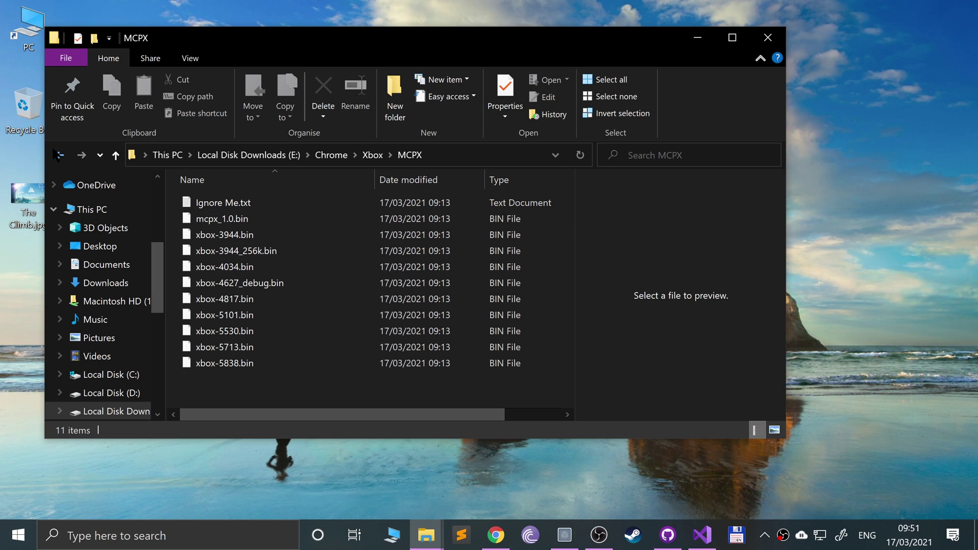
pyautogui.hotkey('alt', 'Left')
# - Extract xbox_hdd.qcow2.zip to E:\Chrome\Xbox\xbox_hdd.qcow2 and close the extracted folder's window
pyautogui.rightClick(197, 251)
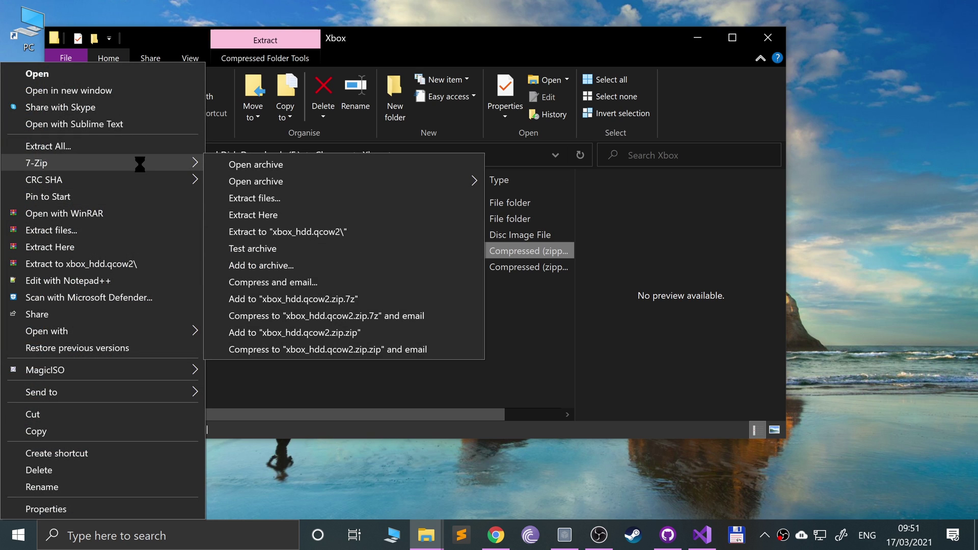
pyautogui.click(131, 148)
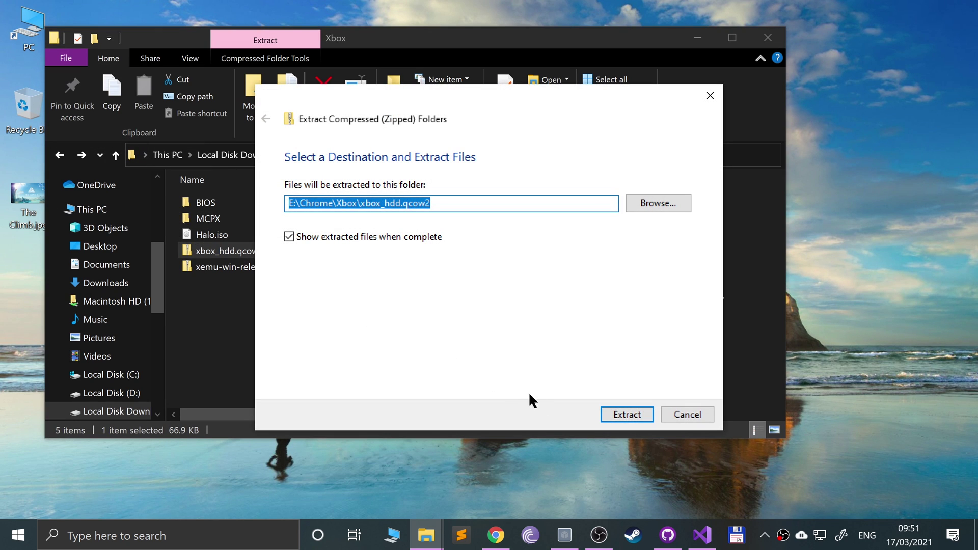
pyautogui.click(606, 416)
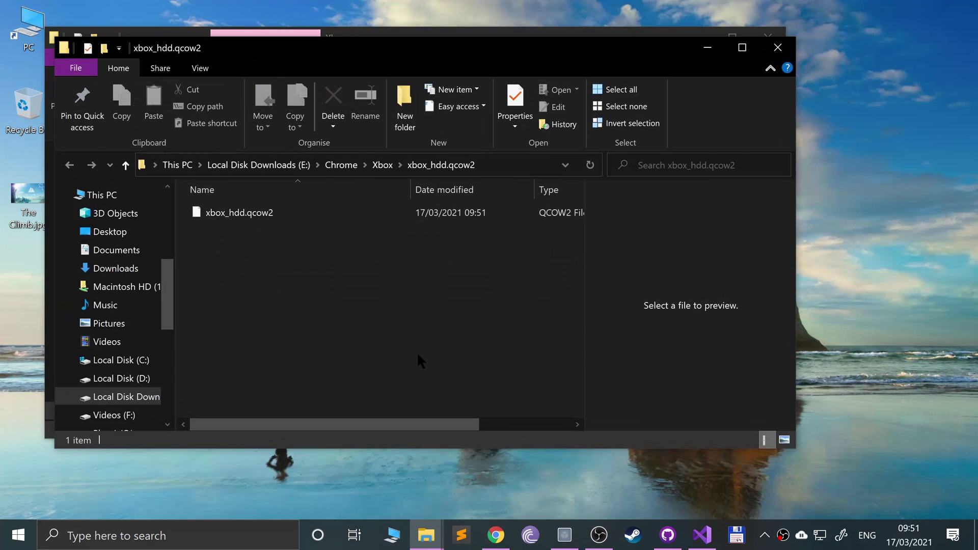
pyautogui.click(795, 39)
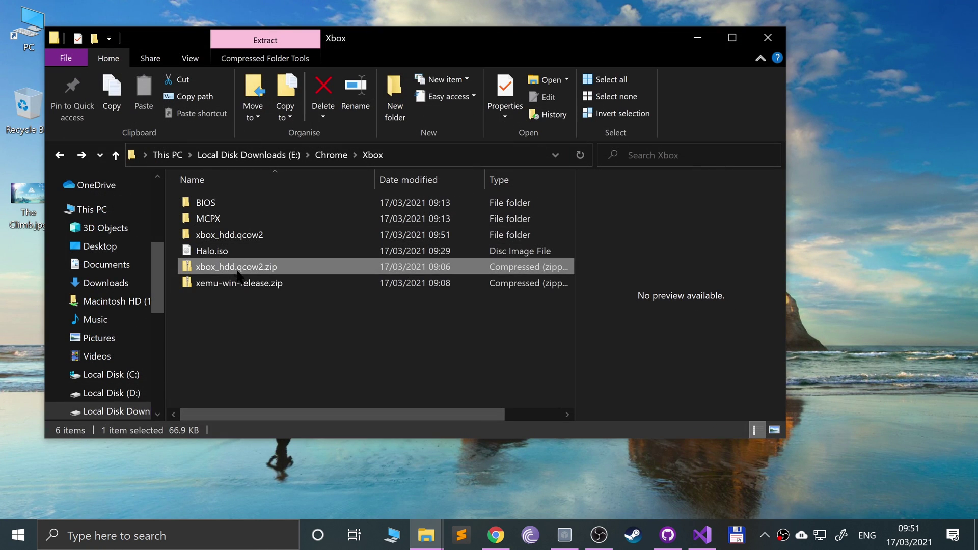
# - Extract xemu-win-release.zip into its own folder inside the Xbox folder and close the extracted folder's window
pyautogui.rightClick(228, 283)
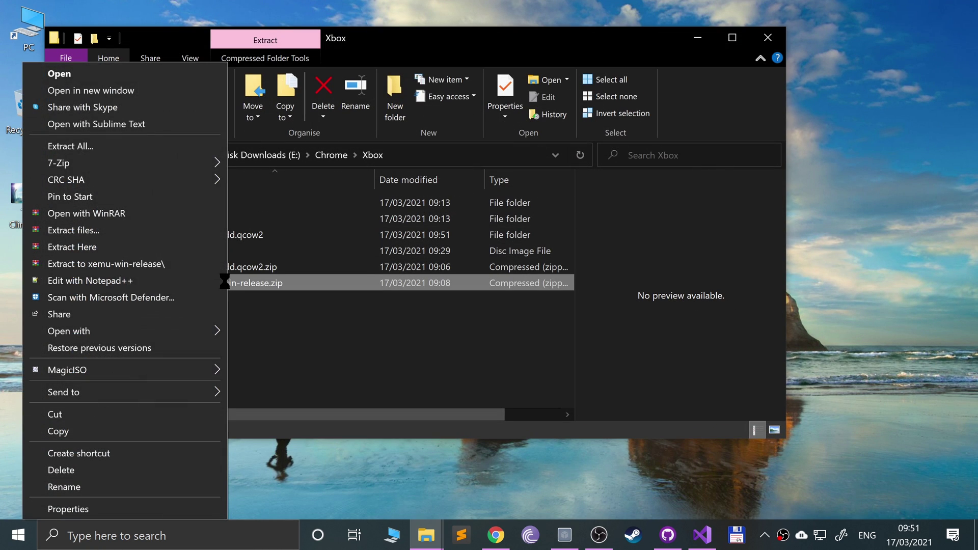
pyautogui.click(149, 146)
pyautogui.click(627, 415)
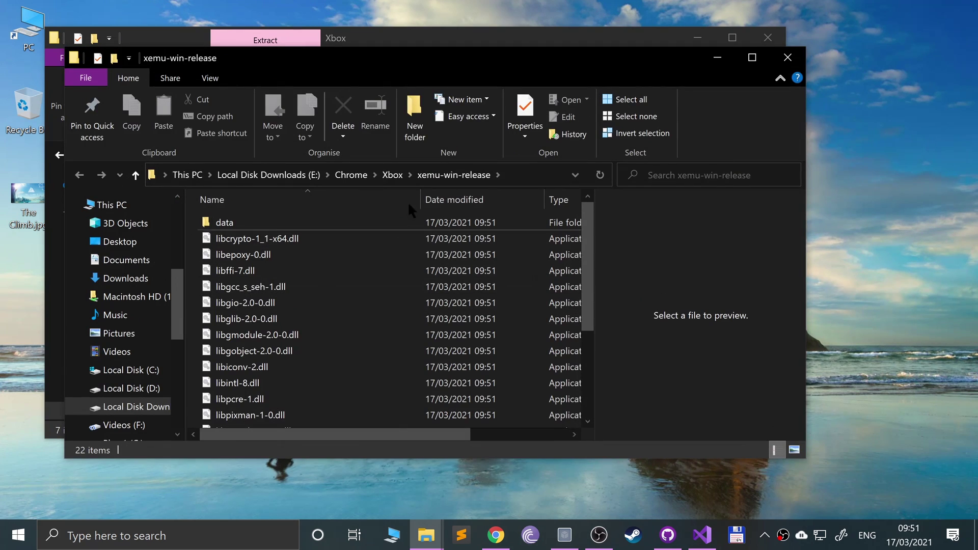
pyautogui.click(787, 57)
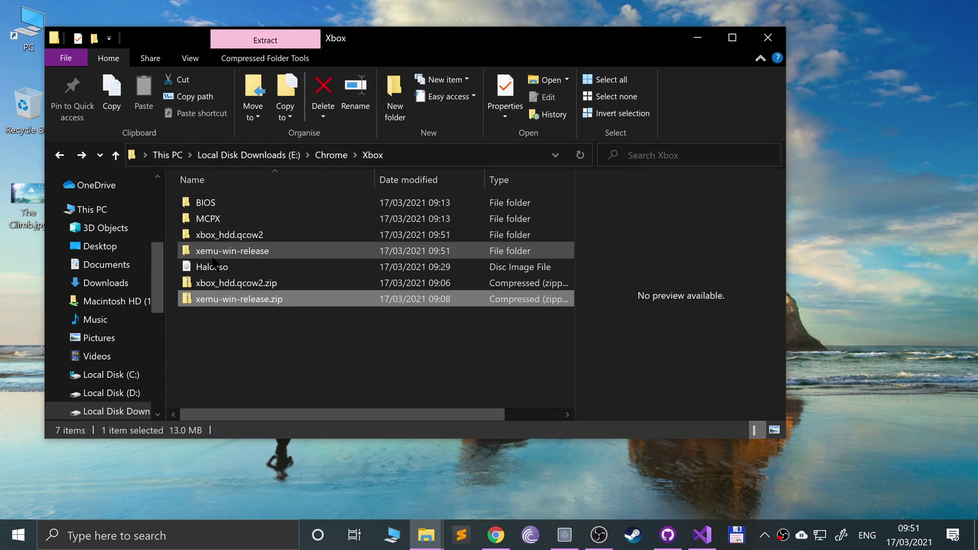
# - Launch xemu.exe from the extracted xemu-win-release folder and allow it to run despite the SmartScreen block
pyautogui.click(244, 251)
pyautogui.scroll(-3, 255, 301)
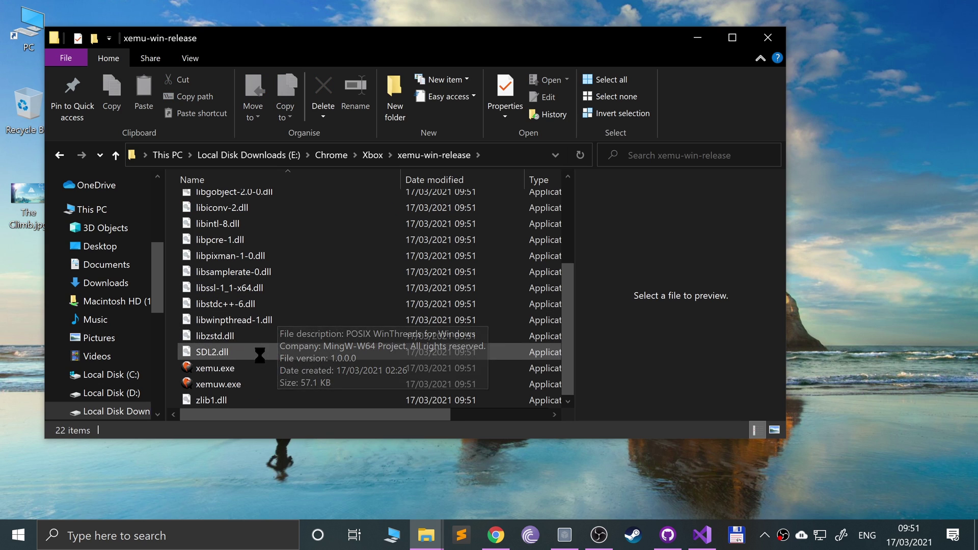
pyautogui.doubleClick(242, 369)
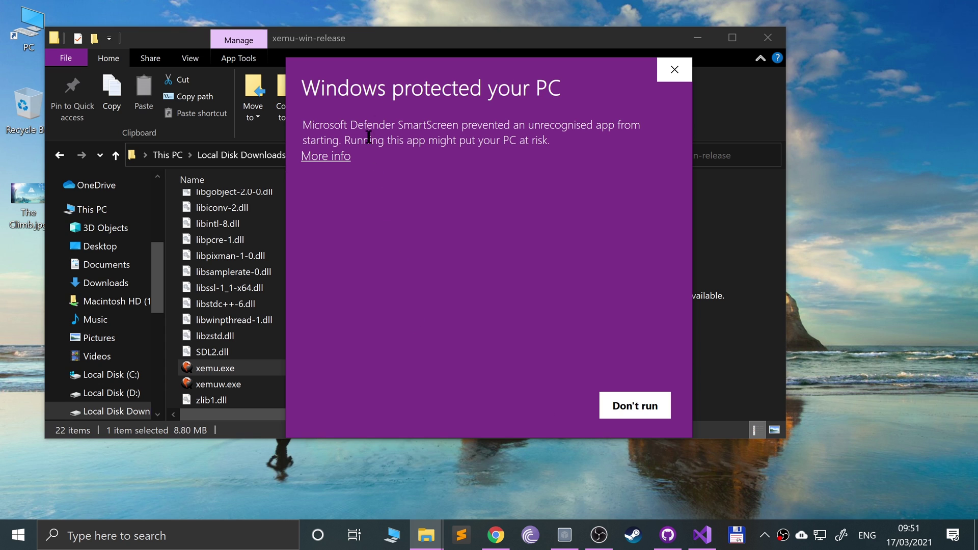
pyautogui.click(304, 163)
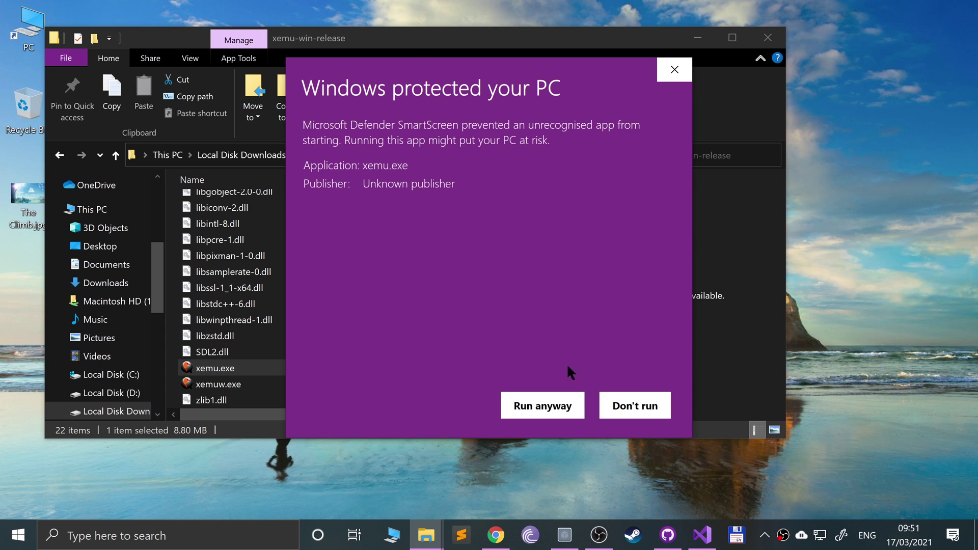
pyautogui.click(542, 406)
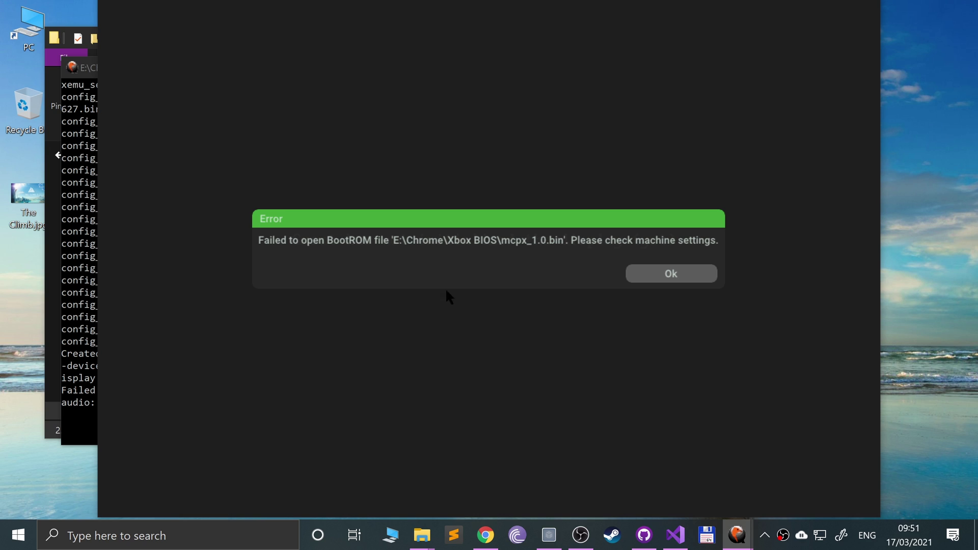
# - Dismiss xemu's startup errors about the missing BootROM, flash, hard disk and DVD image files
pyautogui.moveTo(436, 248); pyautogui.dragTo(413, 244)
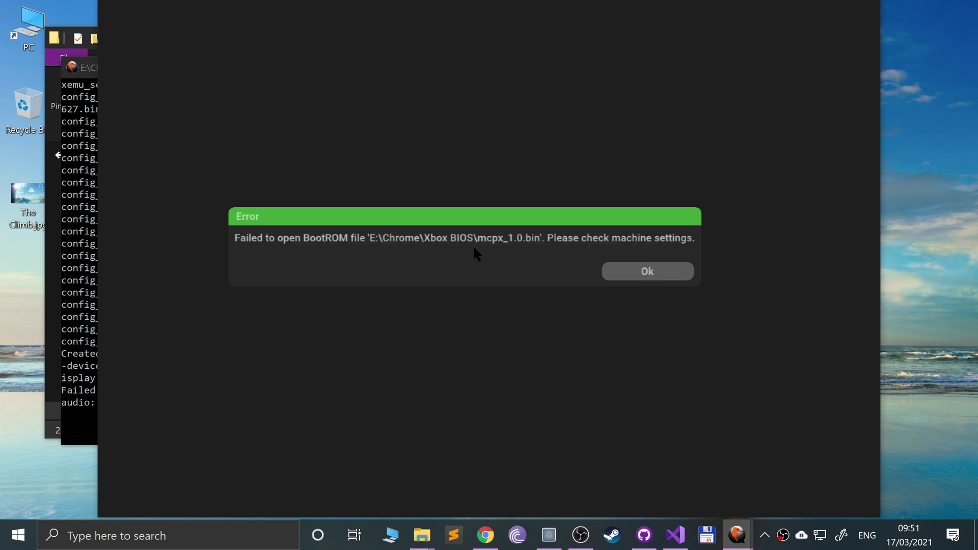
pyautogui.click(623, 269)
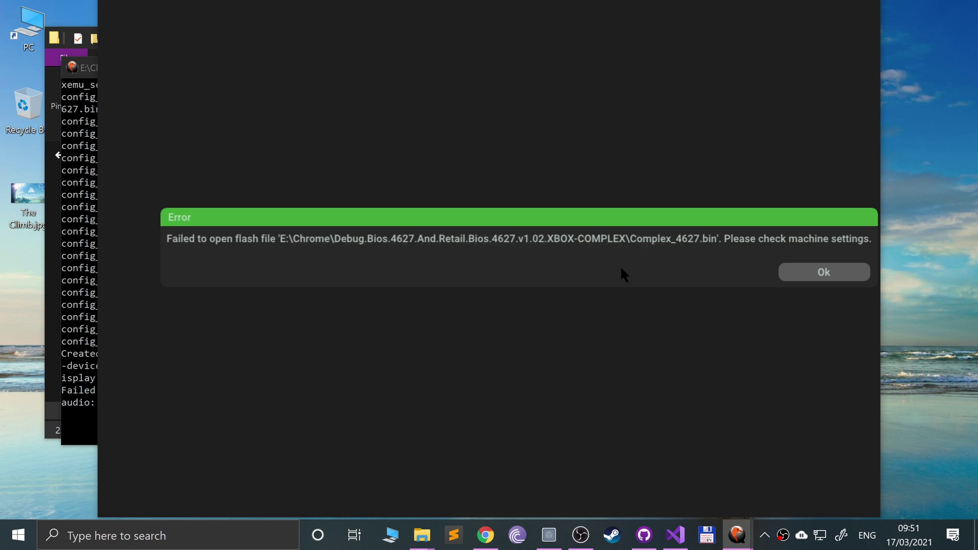
pyautogui.click(797, 271)
pyautogui.click(673, 271)
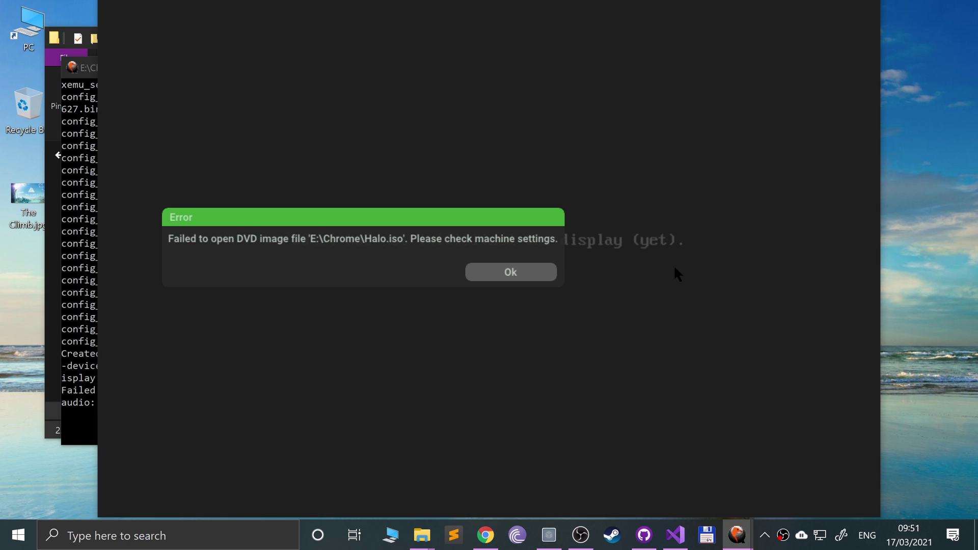
pyautogui.click(502, 271)
pyautogui.click(80, 268)
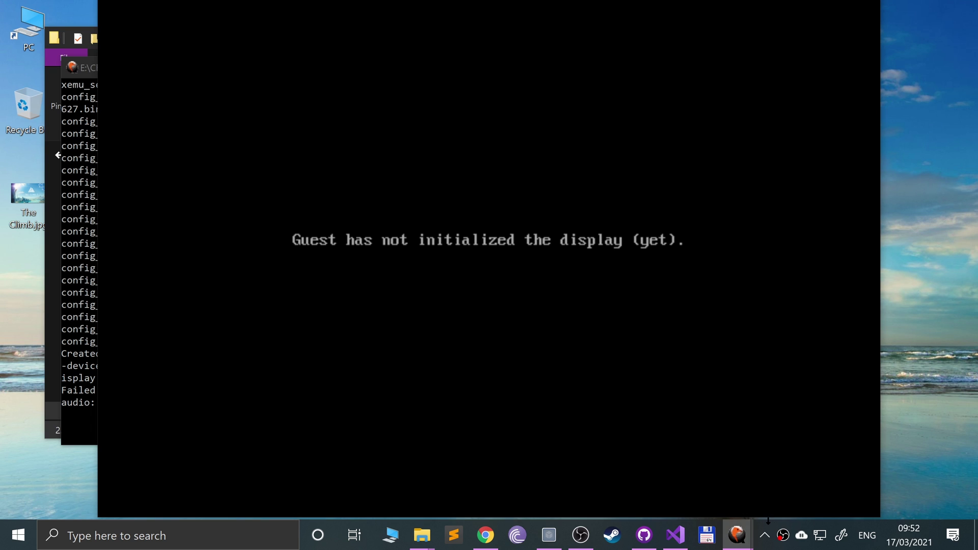
# - Set the Windows display scaling to 175%, close the display settings, and move the xemu window away from the console output
pyautogui.rightClick(919, 376)
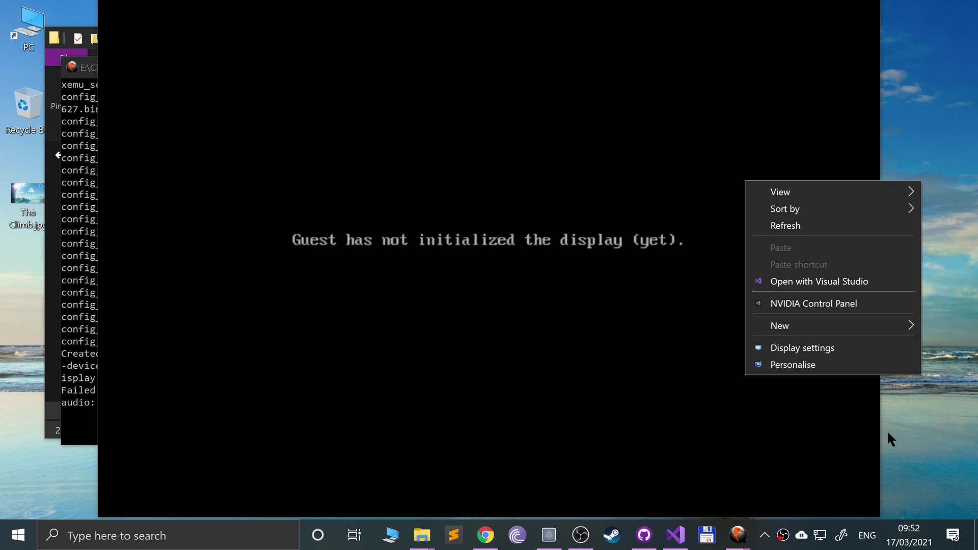
pyautogui.click(803, 348)
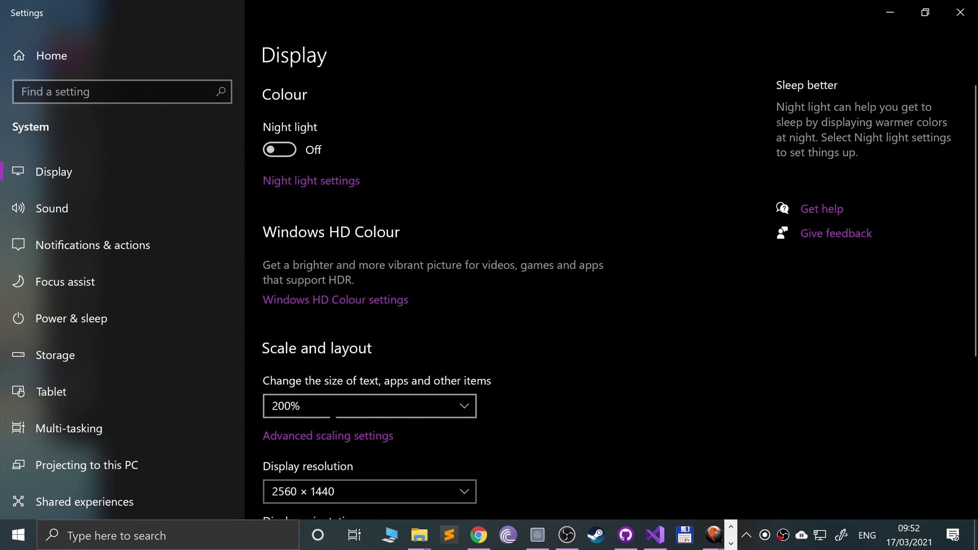
pyautogui.click(320, 408)
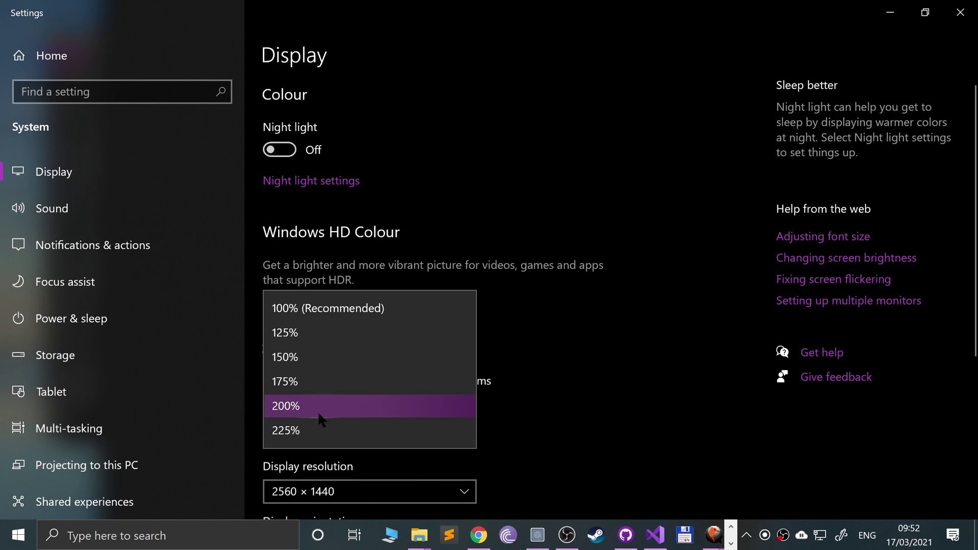
pyautogui.click(306, 382)
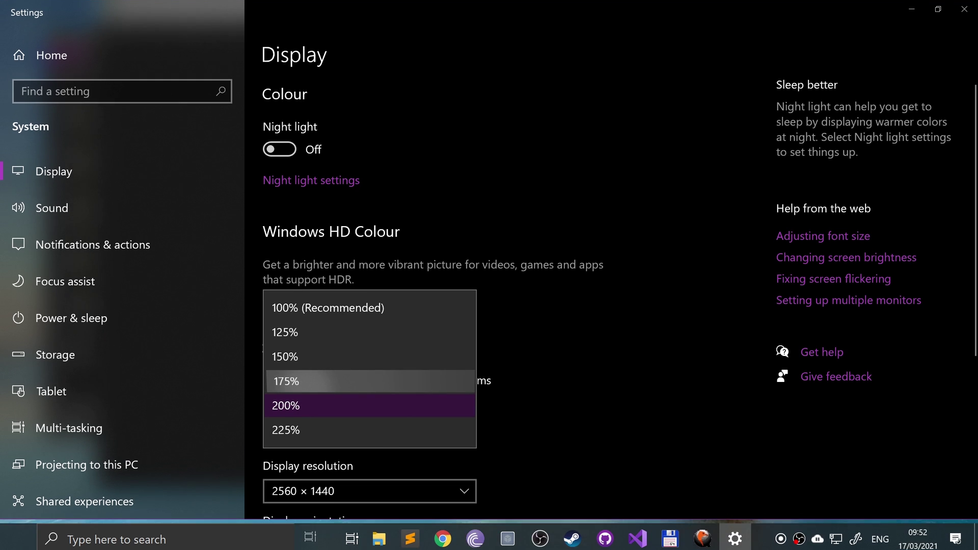
pyautogui.hotkey('alt', 'F4')
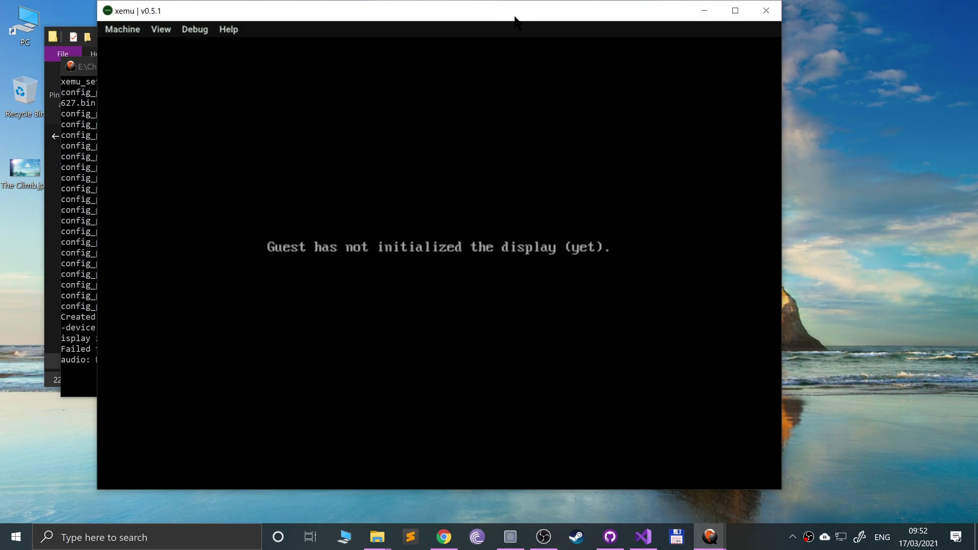
pyautogui.moveTo(515, 21); pyautogui.dragTo(649, 27)
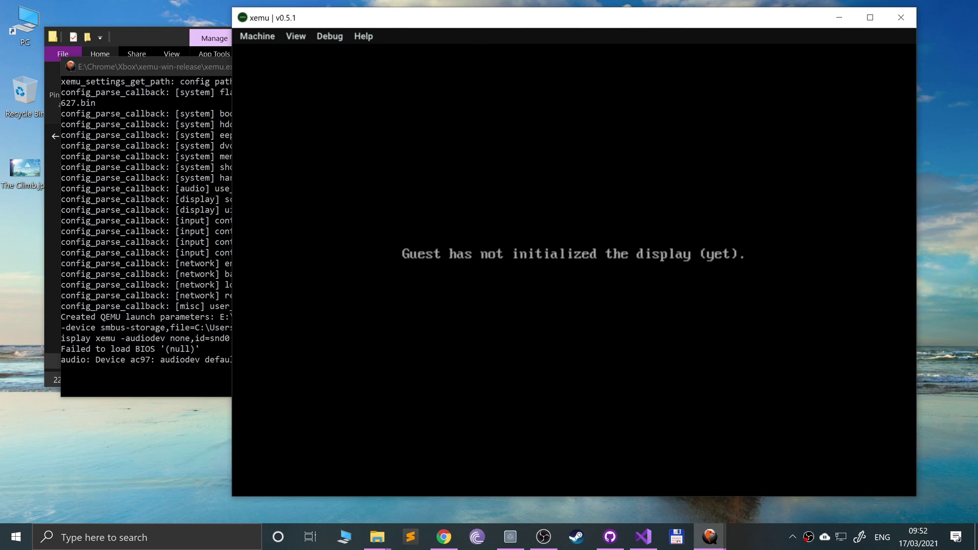
# - Open xemu's settings and clear the existing Flash (BIOS), MCPX Boot ROM and hard disk image paths, keeping the EEPROM file and 64 MiB memory
pyautogui.click(254, 39)
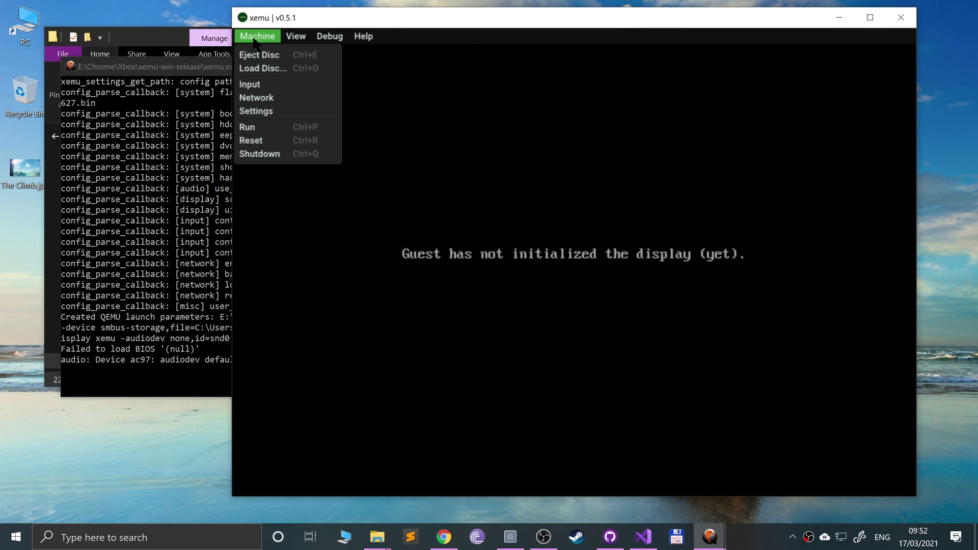
pyautogui.click(256, 111)
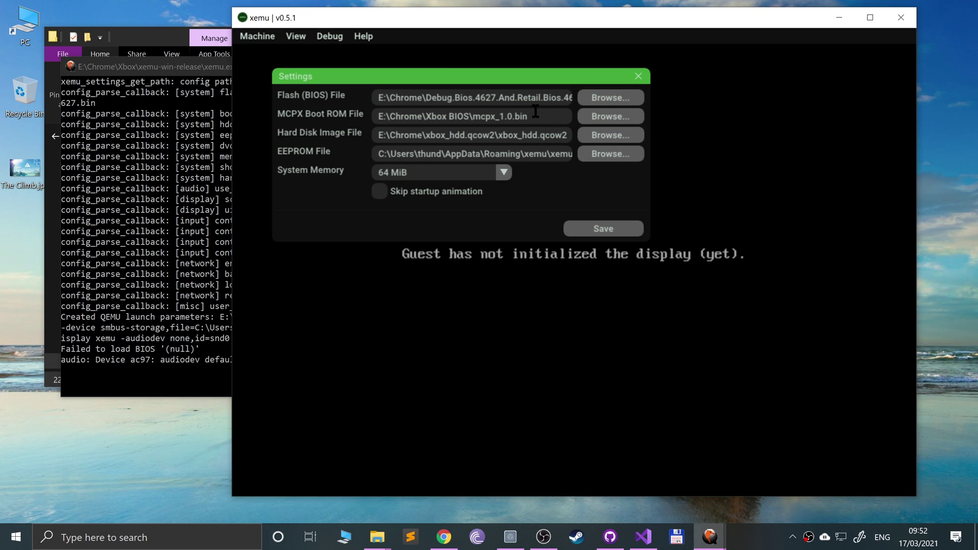
pyautogui.moveTo(536, 111); pyautogui.dragTo(316, 101)
pyautogui.press('BackSpace')
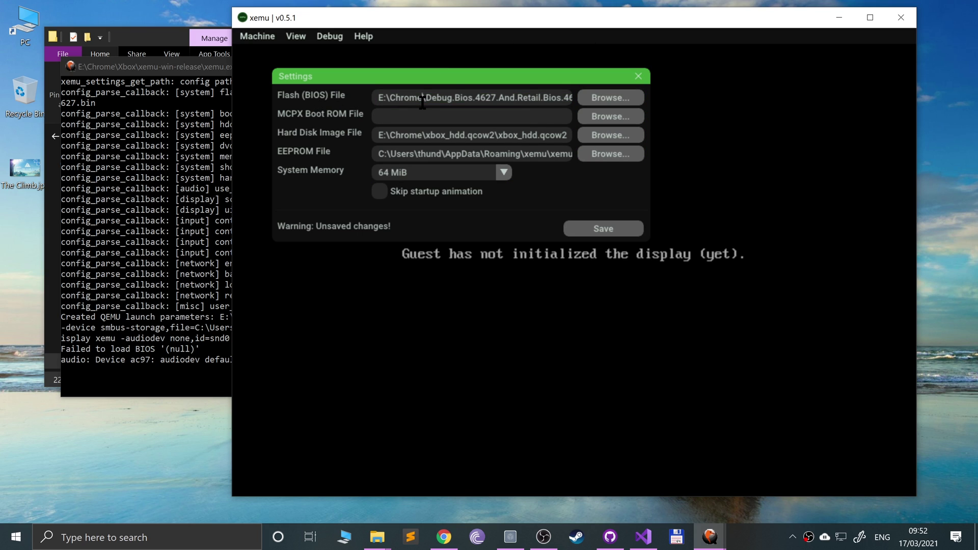
pyautogui.click(422, 102)
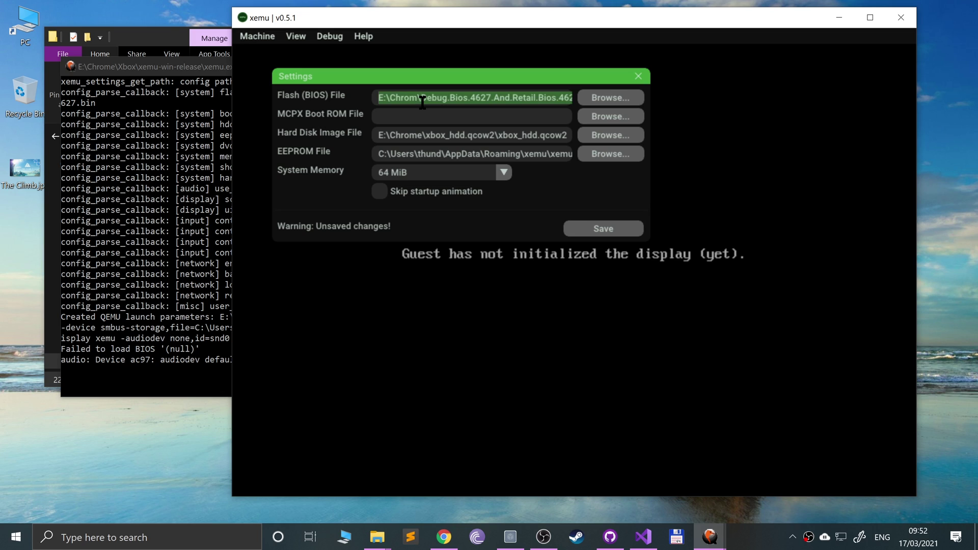
pyautogui.press('BackSpace')
pyautogui.click(419, 134)
pyautogui.click(419, 134)
pyautogui.doubleClick(419, 134)
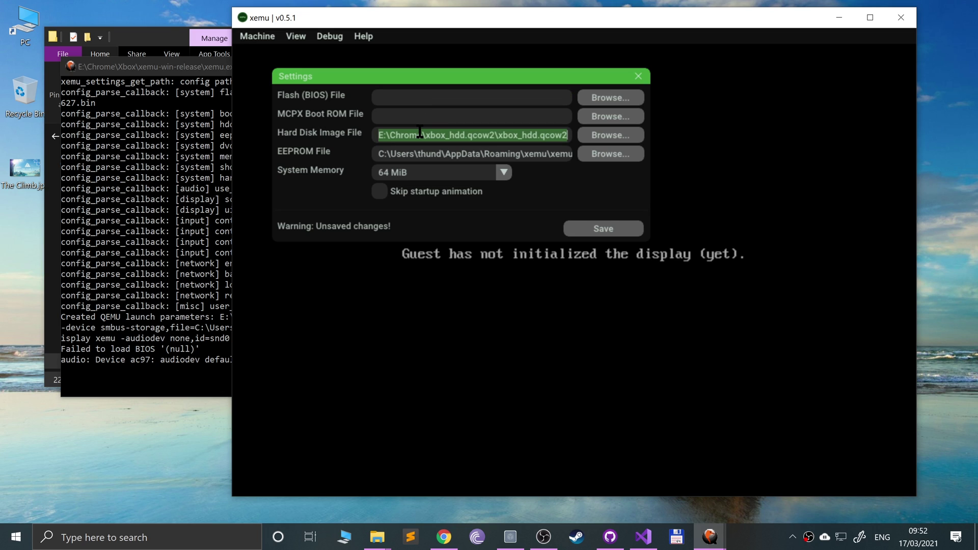
pyautogui.press('BackSpace')
pyautogui.moveTo(419, 153); pyautogui.dragTo(636, 178)
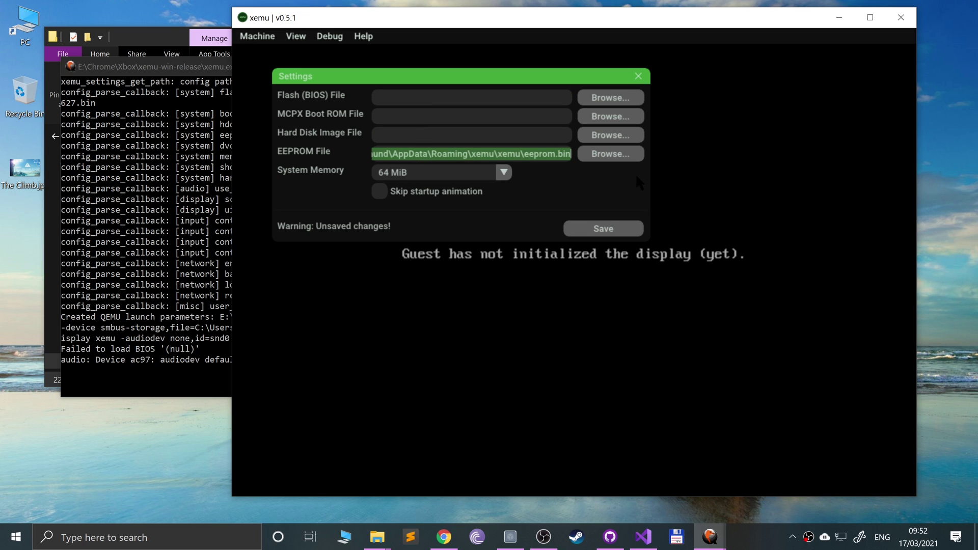
pyautogui.click(504, 172)
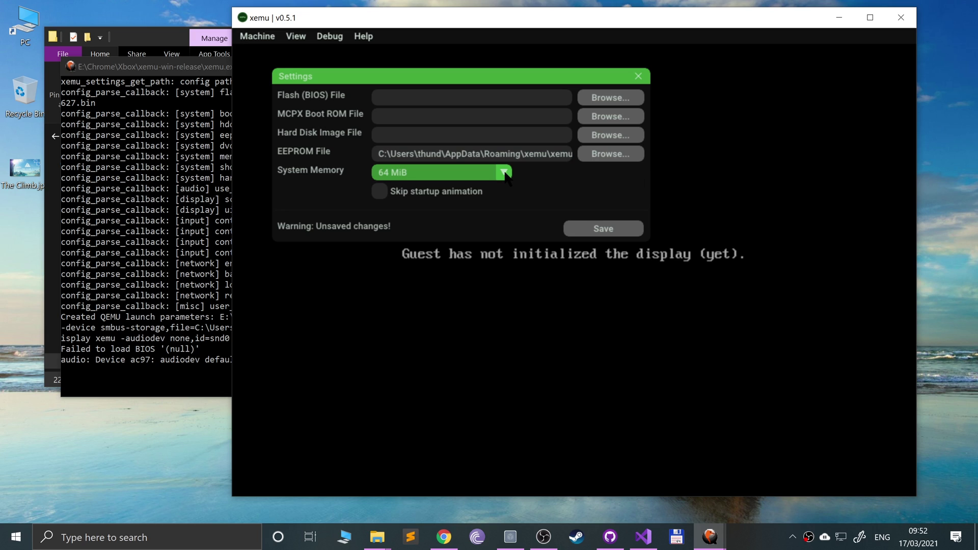
pyautogui.click(574, 182)
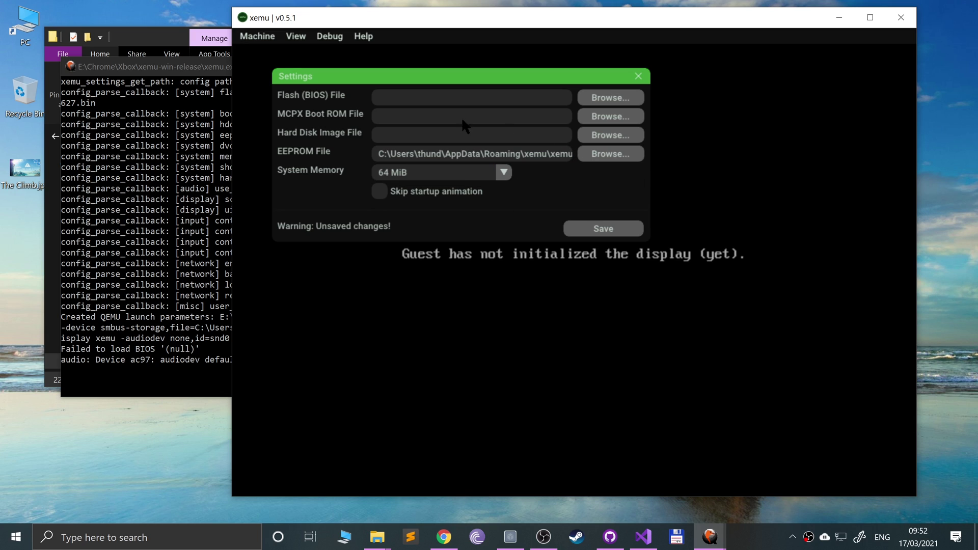
# - Set the Flash (BIOS) file to Complex_4627.bin from the BIOS folder inside the Xbox folder
pyautogui.click(588, 104)
pyautogui.doubleClick(180, 130)
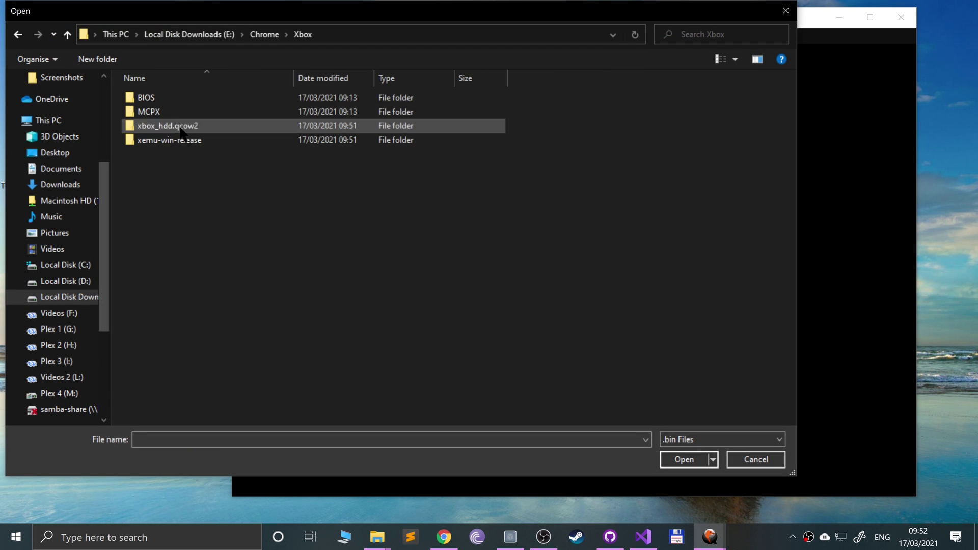
pyautogui.doubleClick(151, 93)
pyautogui.doubleClick(156, 98)
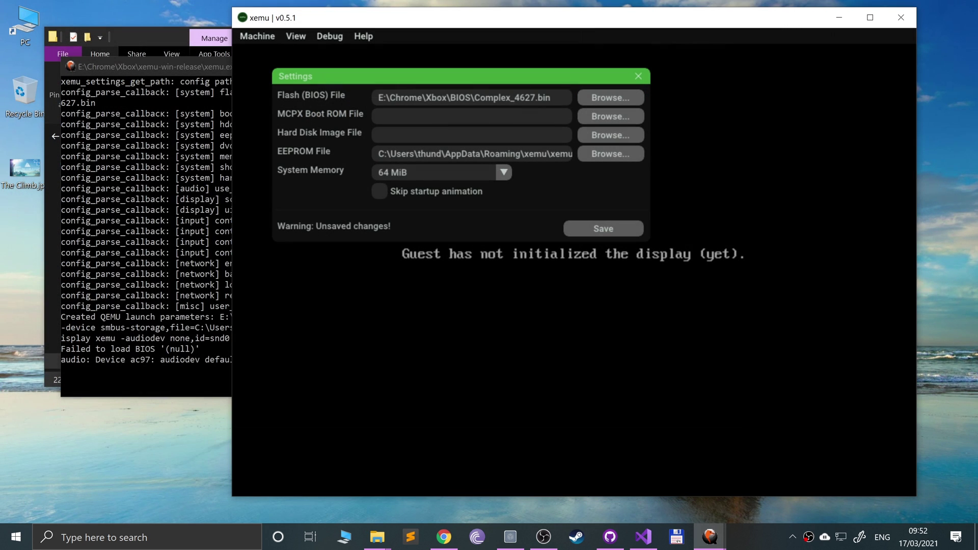
# - Set the MCPX Boot ROM file to mcpx_1.0.bin from the MCPX folder inside the Xbox folder
pyautogui.click(606, 116)
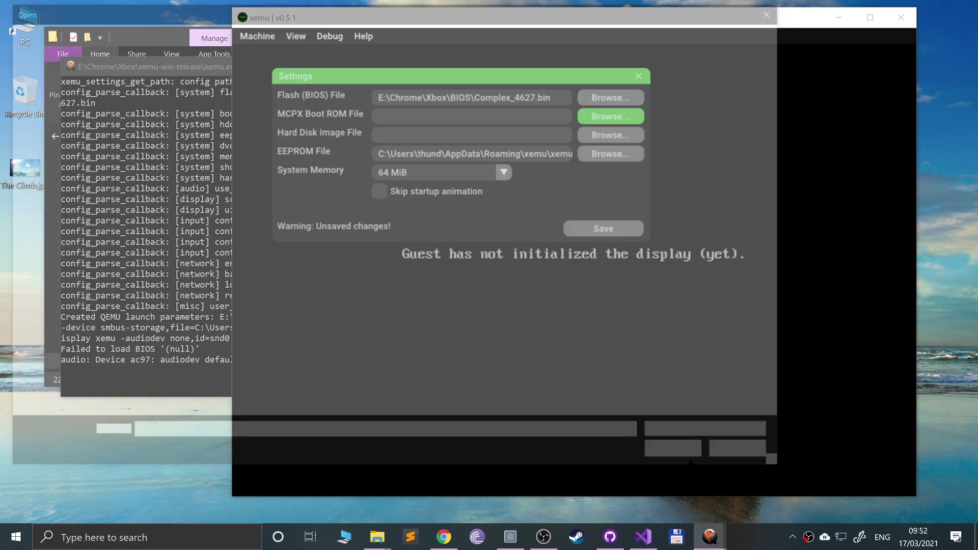
pyautogui.click(311, 41)
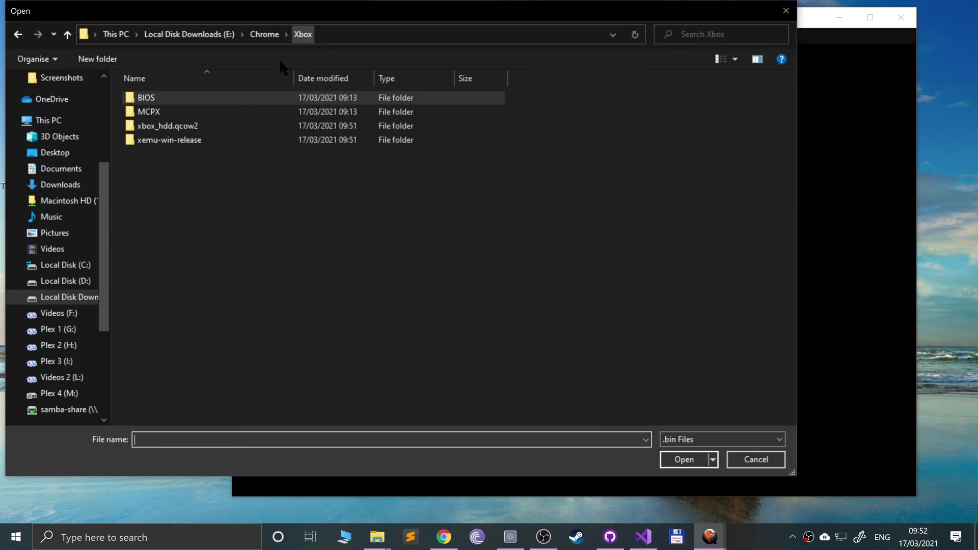
pyautogui.doubleClick(155, 112)
pyautogui.doubleClick(157, 98)
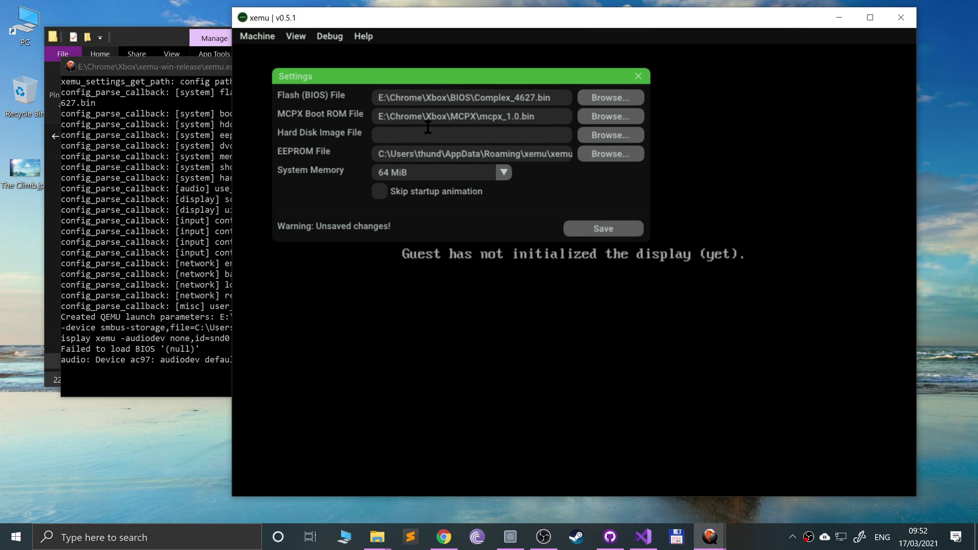
# - Set the hard disk image to the qcow2 file in the xbox_hdd.qcow2 folder, and save and close the settings
pyautogui.click(611, 135)
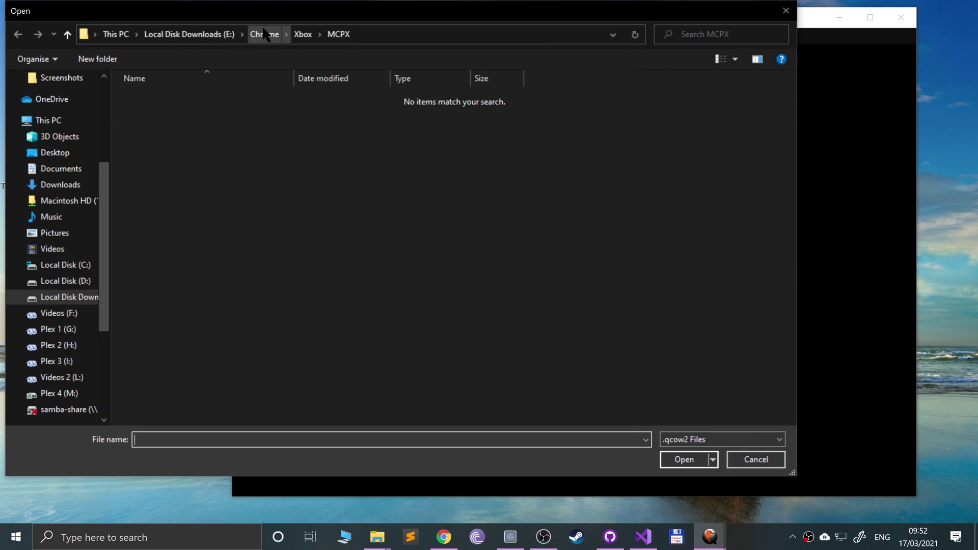
pyautogui.click(302, 34)
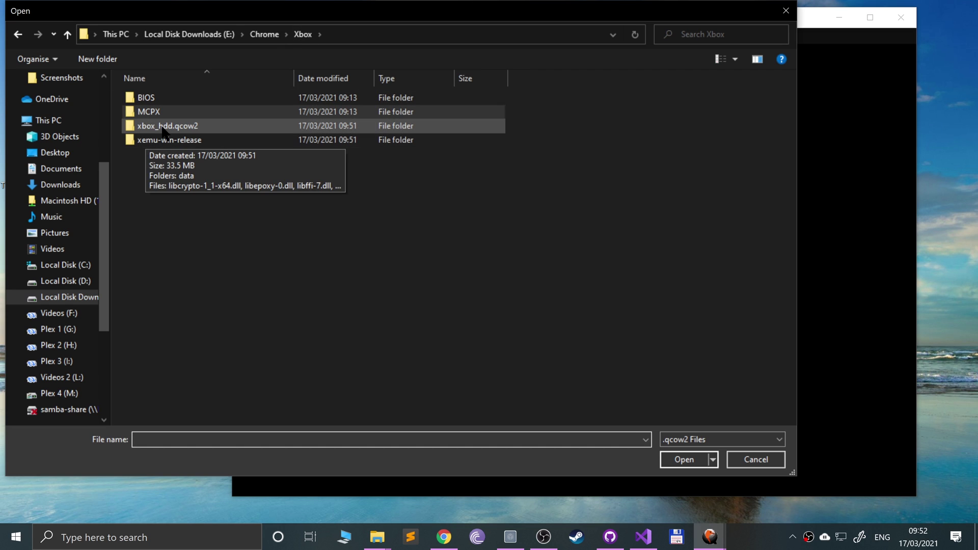
pyautogui.doubleClick(164, 126)
pyautogui.doubleClick(151, 97)
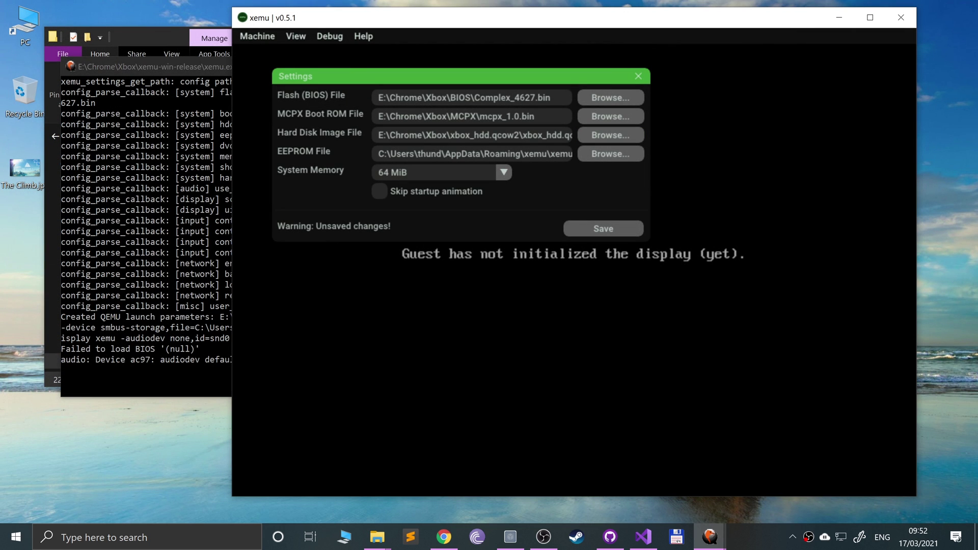
pyautogui.click(604, 228)
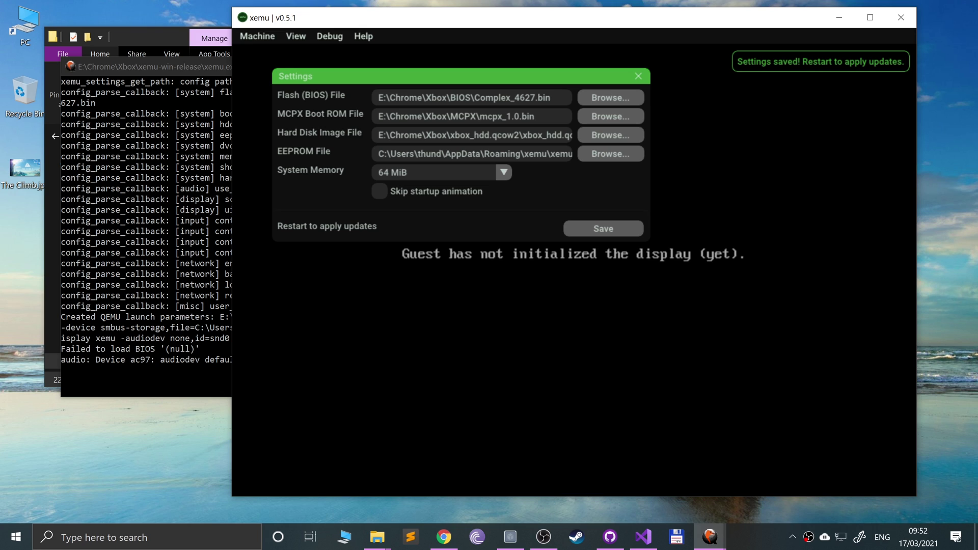
pyautogui.click(639, 77)
# - Shut down and relaunch xemu to apply the saved settings, and dismiss the error about the missing DVD image
pyautogui.click(257, 36)
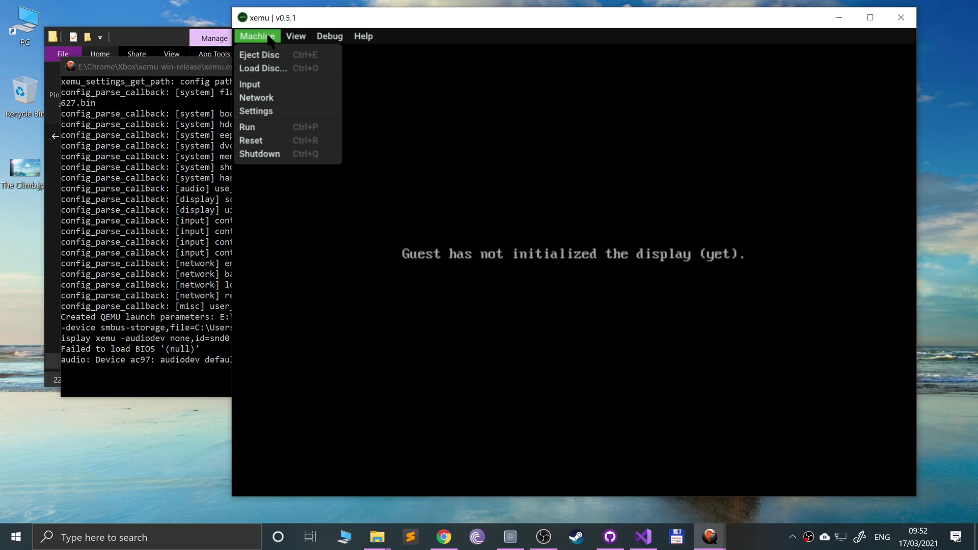
pyautogui.click(260, 141)
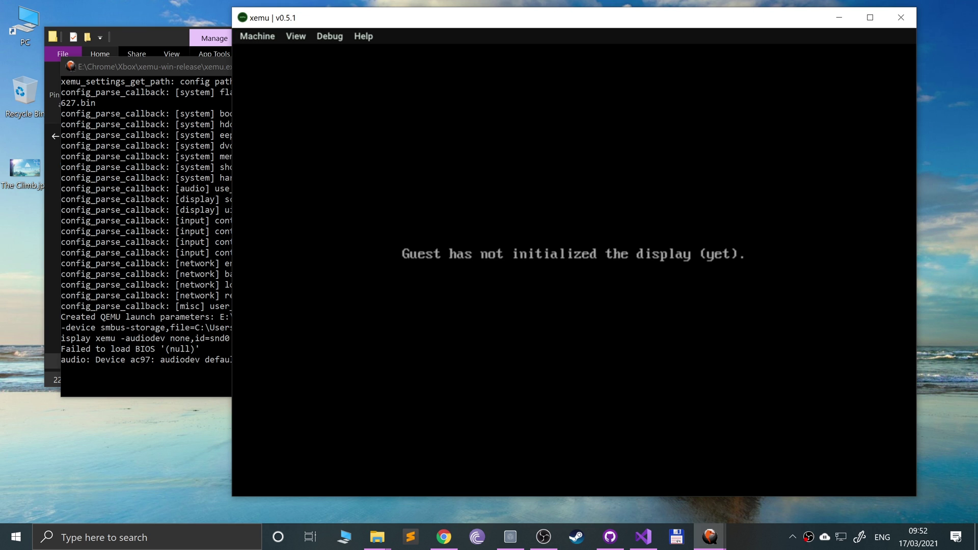
pyautogui.click(258, 35)
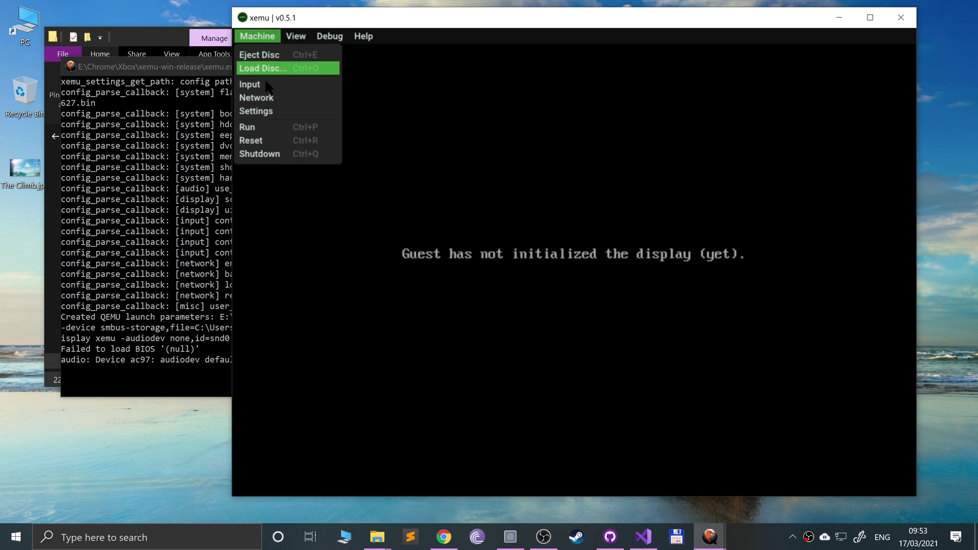
pyautogui.click(273, 153)
pyautogui.press('Return')
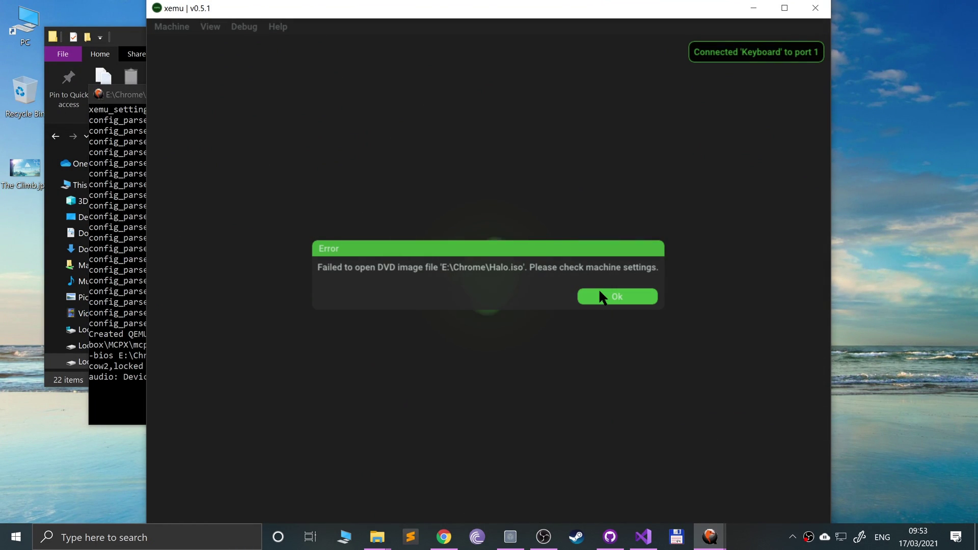
pyautogui.click(601, 297)
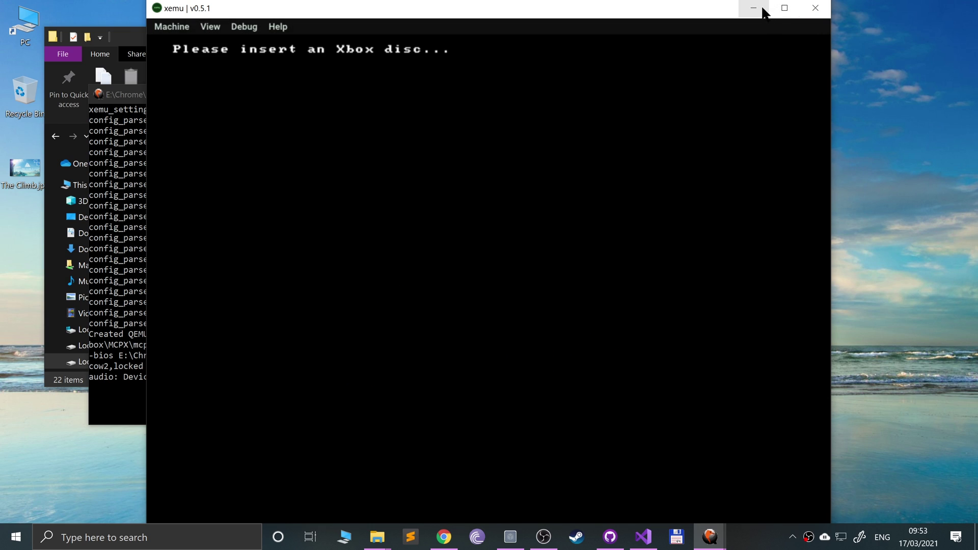
pyautogui.moveTo(730, 6); pyautogui.dragTo(737, 28)
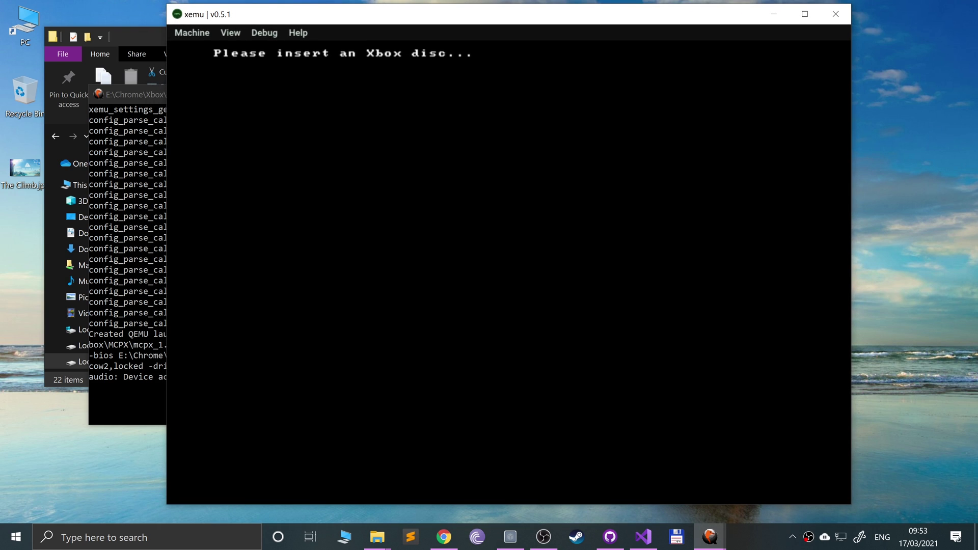
# - Open the controller input settings, disconnect the device on port 1 and assign the keyboard to that port again
pyautogui.click(192, 34)
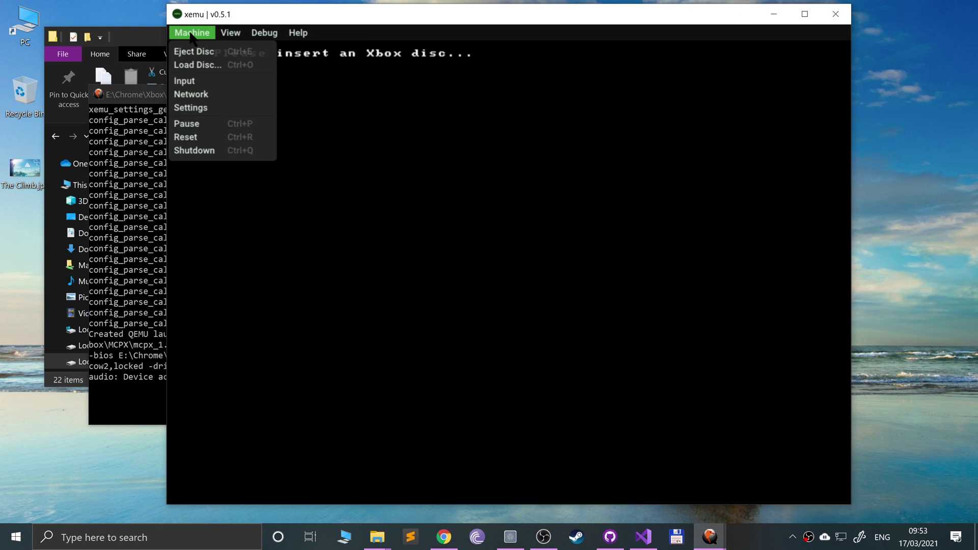
pyautogui.click(180, 81)
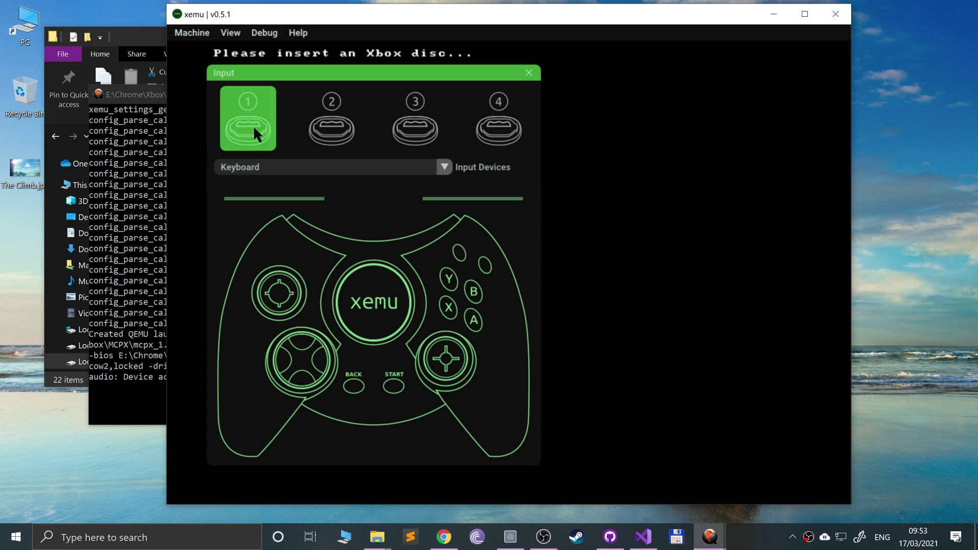
pyautogui.click(248, 168)
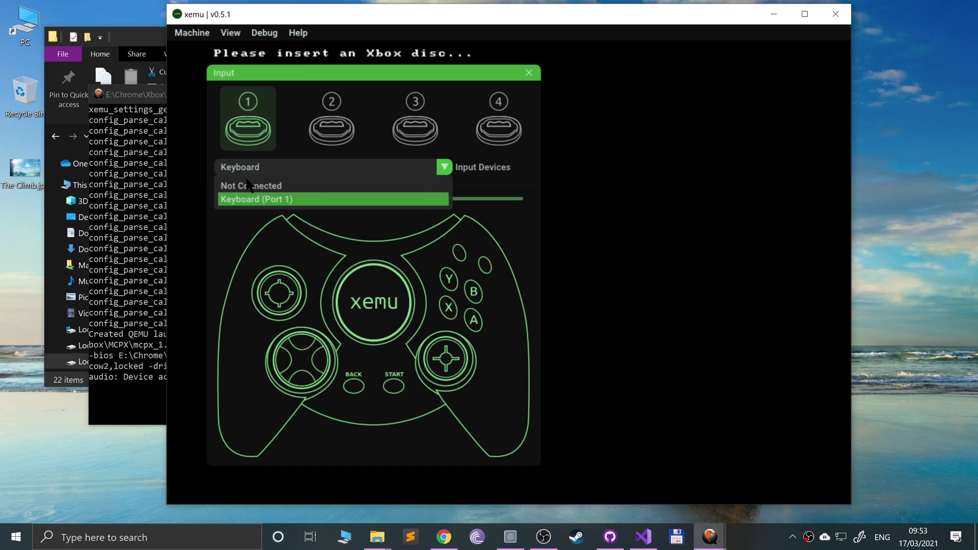
pyautogui.click(249, 185)
pyautogui.click(248, 169)
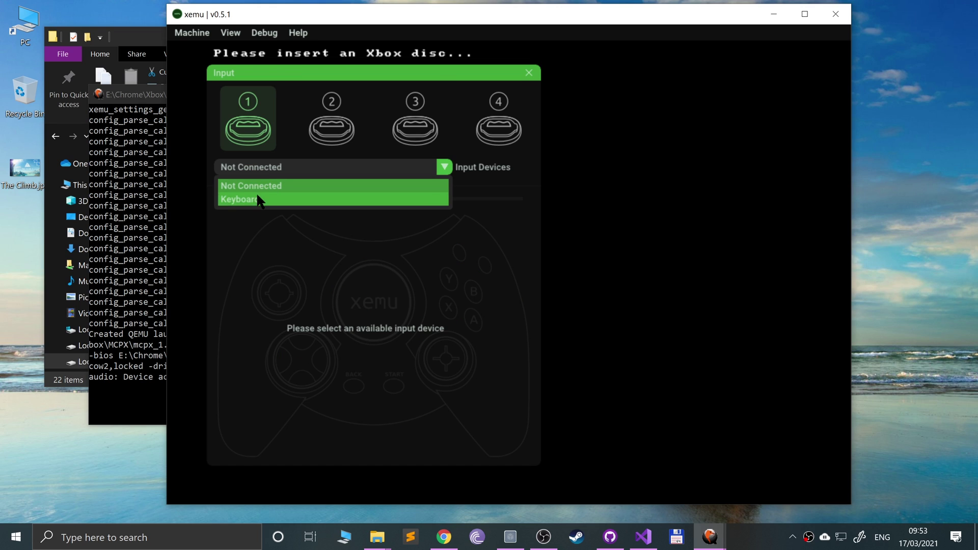
pyautogui.click(260, 200)
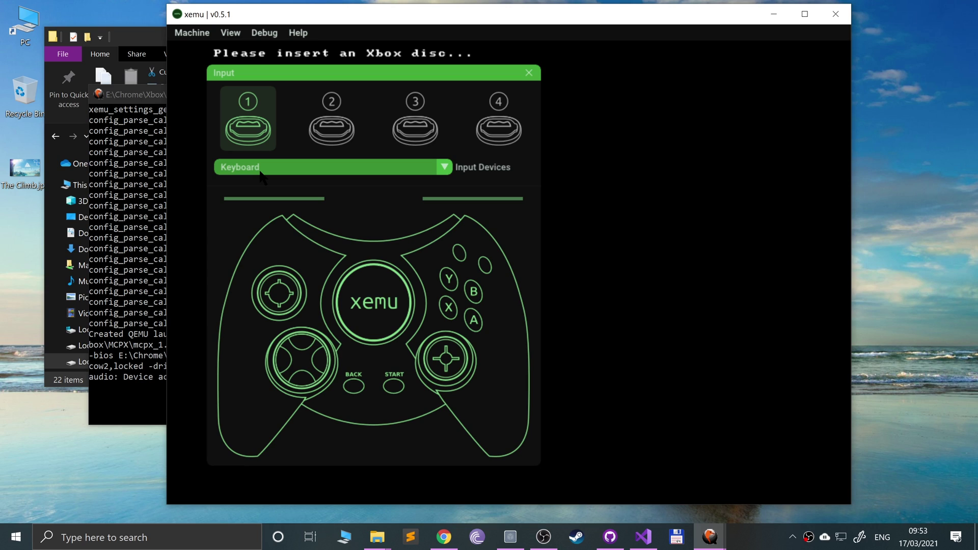
# - Look over the available input devices and the other controller ports, and close the input settings
pyautogui.click(261, 173)
pyautogui.click(262, 213)
pyautogui.click(332, 122)
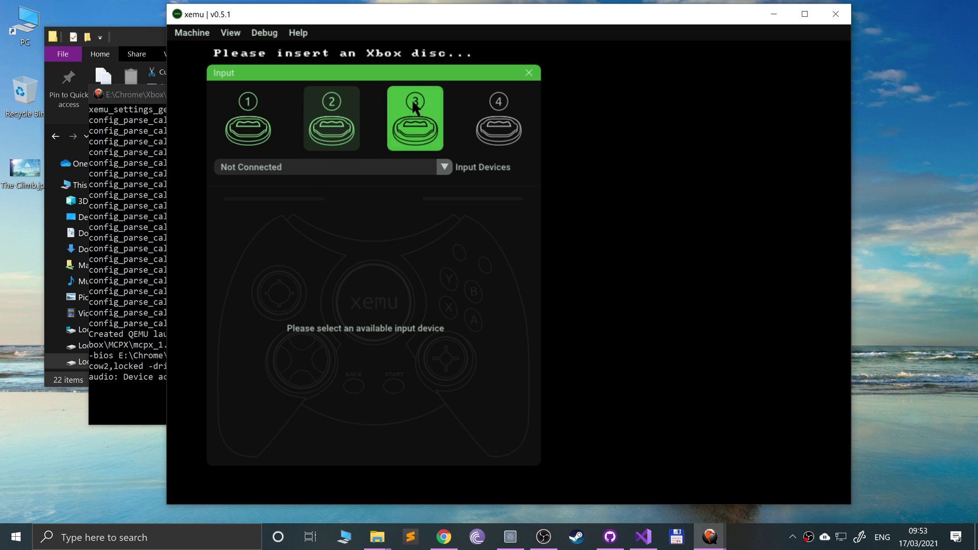
pyautogui.click(411, 107)
pyautogui.click(248, 116)
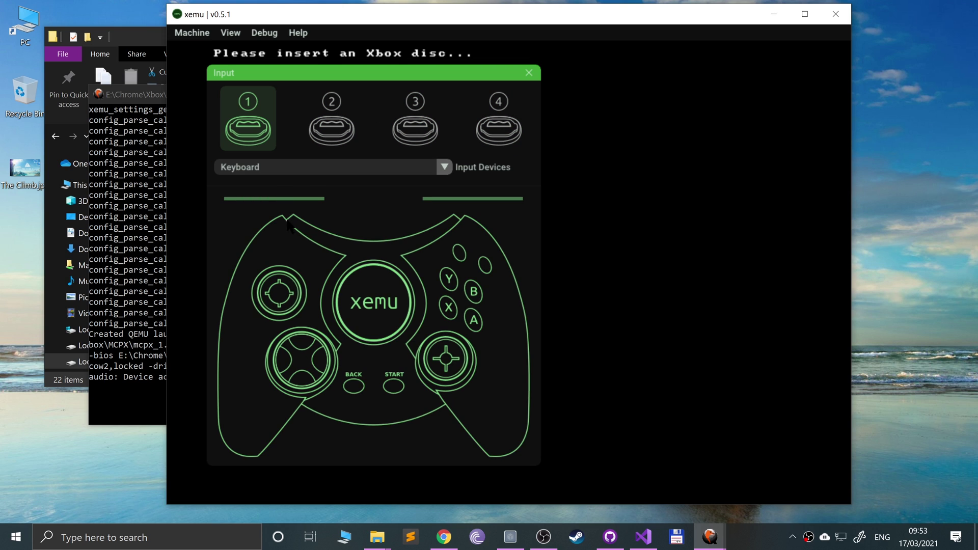
pyautogui.moveTo(292, 347); pyautogui.dragTo(398, 357)
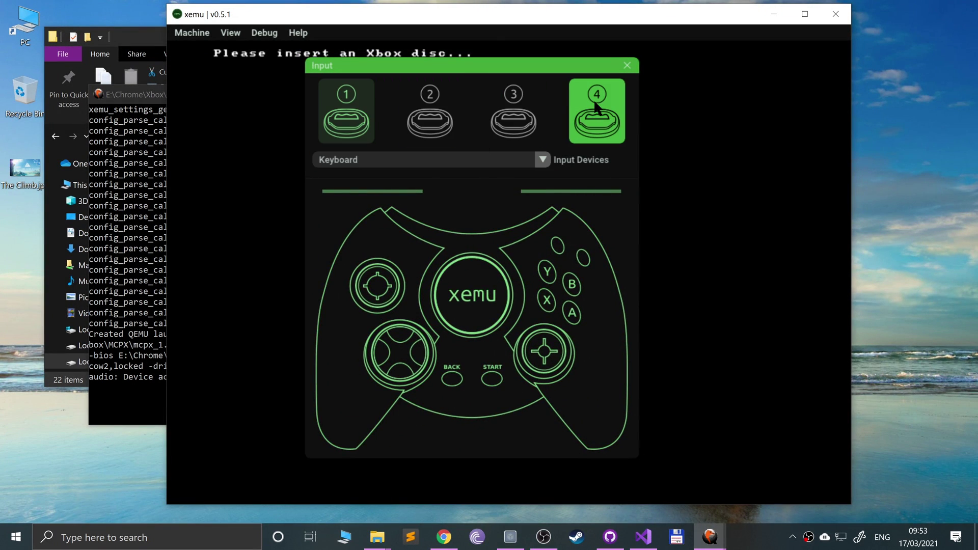
pyautogui.click(627, 65)
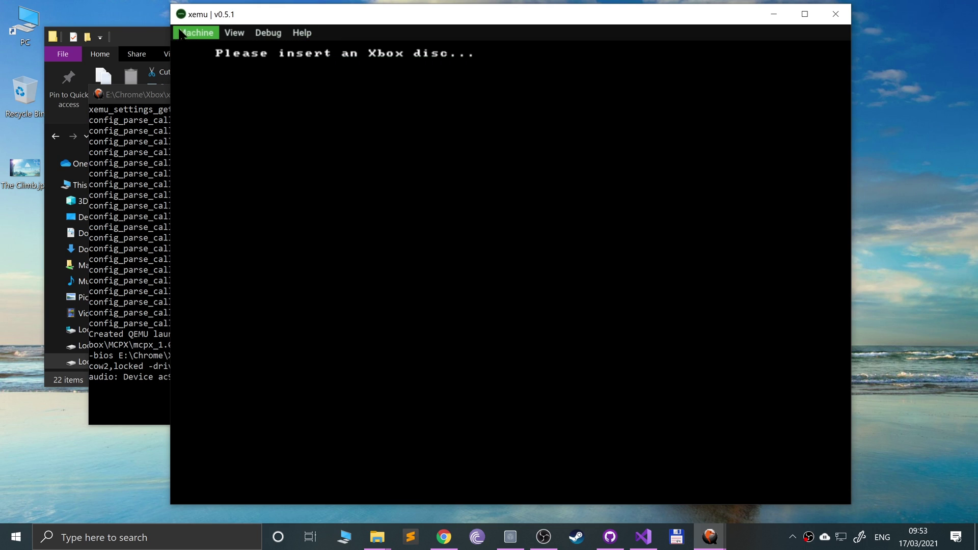
# - Open the network settings and choose User (NAT) as the attachment type
pyautogui.click(195, 34)
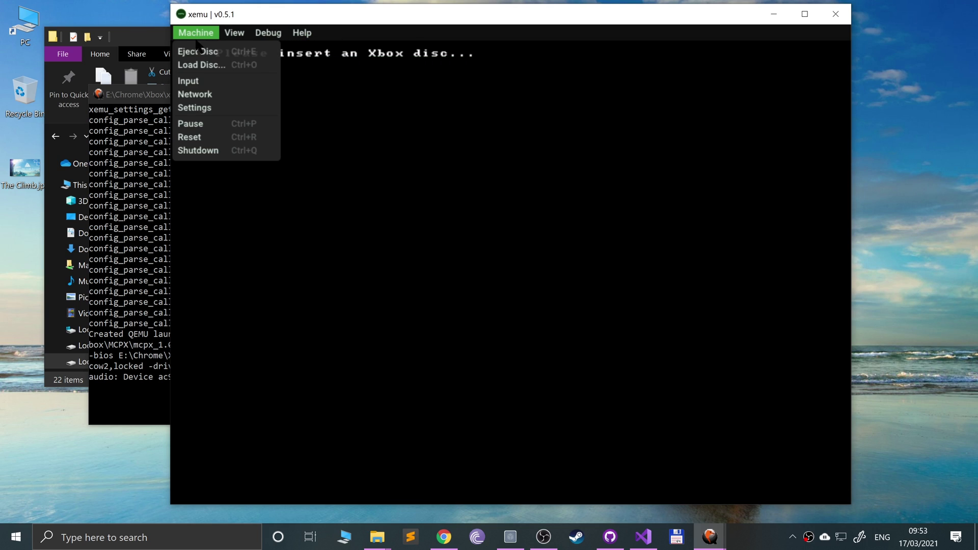
pyautogui.click(218, 94)
pyautogui.click(344, 97)
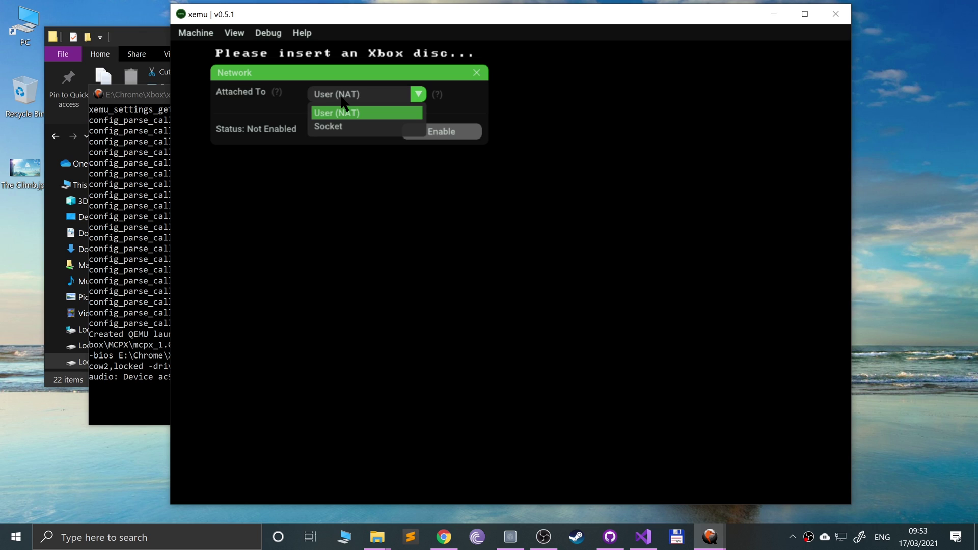
pyautogui.click(329, 113)
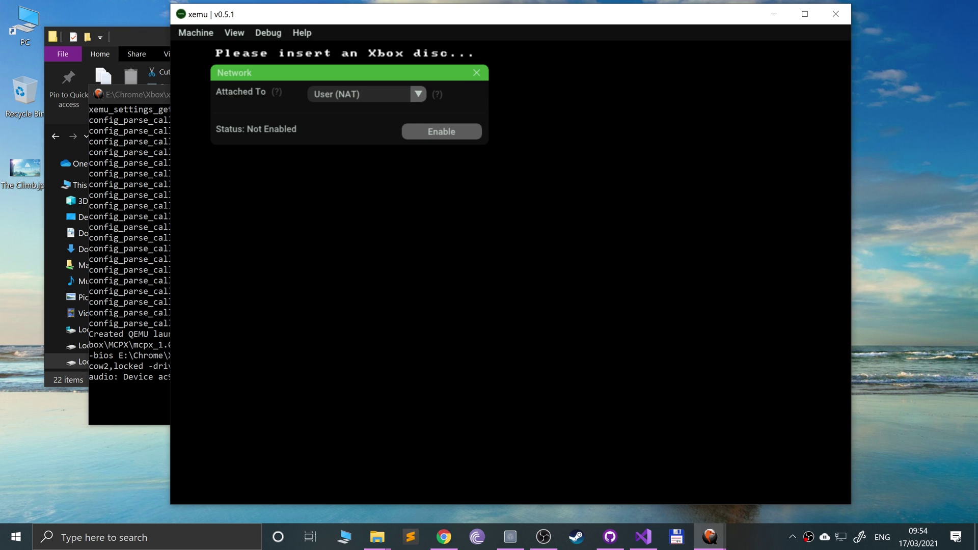
# - Close the network settings, look over the BIOS, boot ROM, hard disk and memory entries in the system settings, and close them
pyautogui.click(478, 73)
pyautogui.click(196, 33)
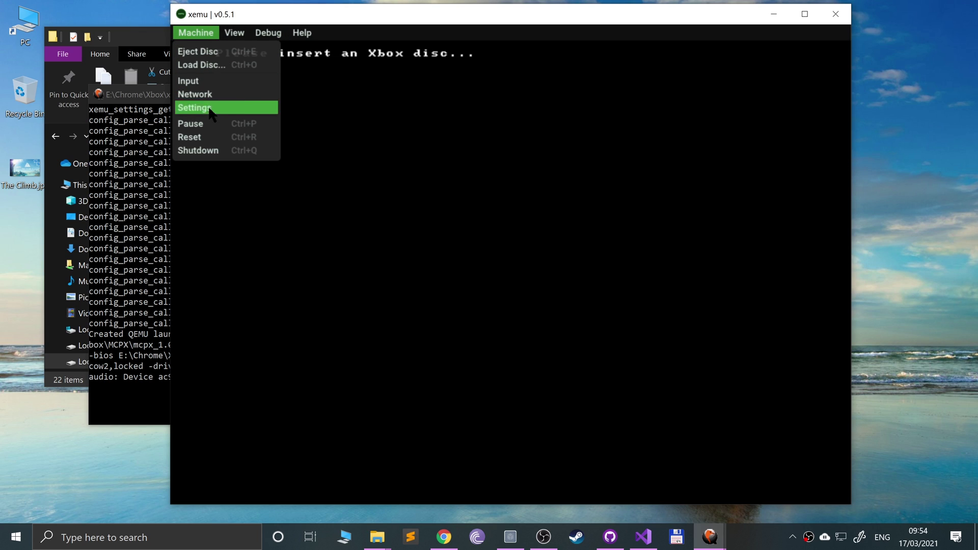
pyautogui.click(207, 109)
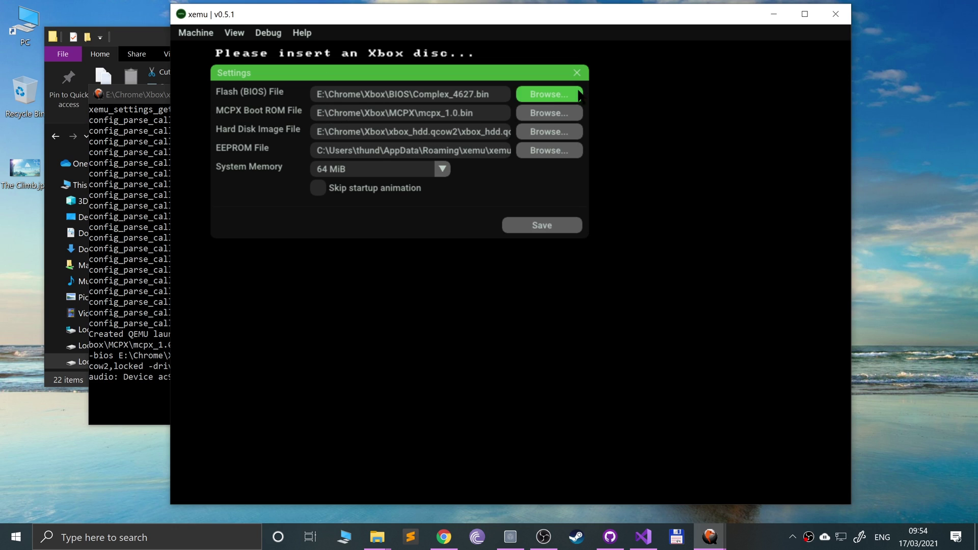
pyautogui.click(577, 73)
# - Try the interface scale at 2x and set it back to 1x
pyautogui.click(235, 33)
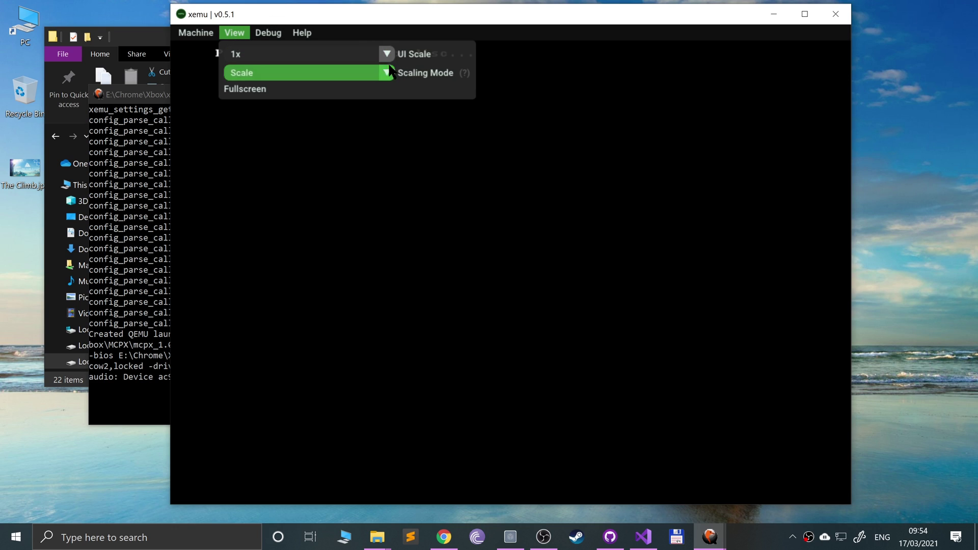
pyautogui.click(359, 55)
pyautogui.click(318, 85)
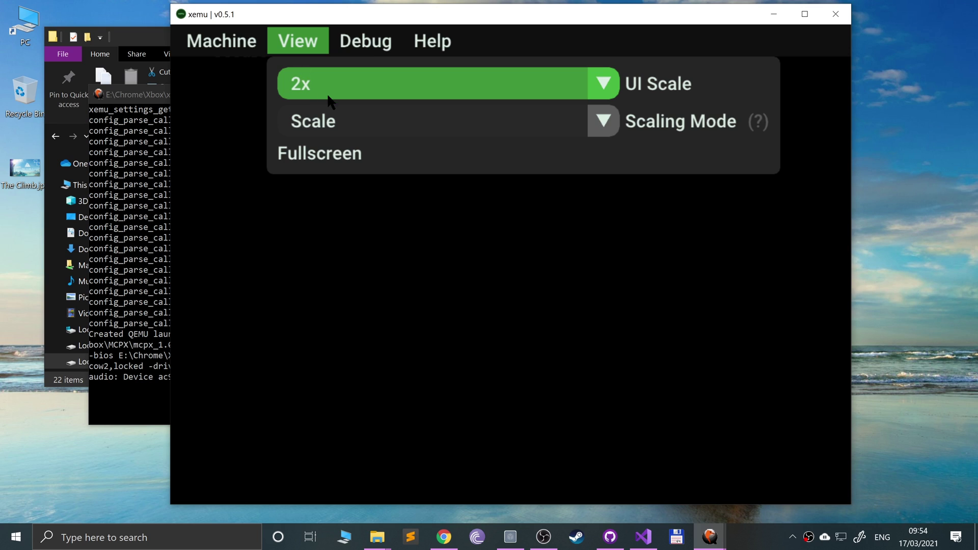
pyautogui.click(314, 84)
pyautogui.click(307, 116)
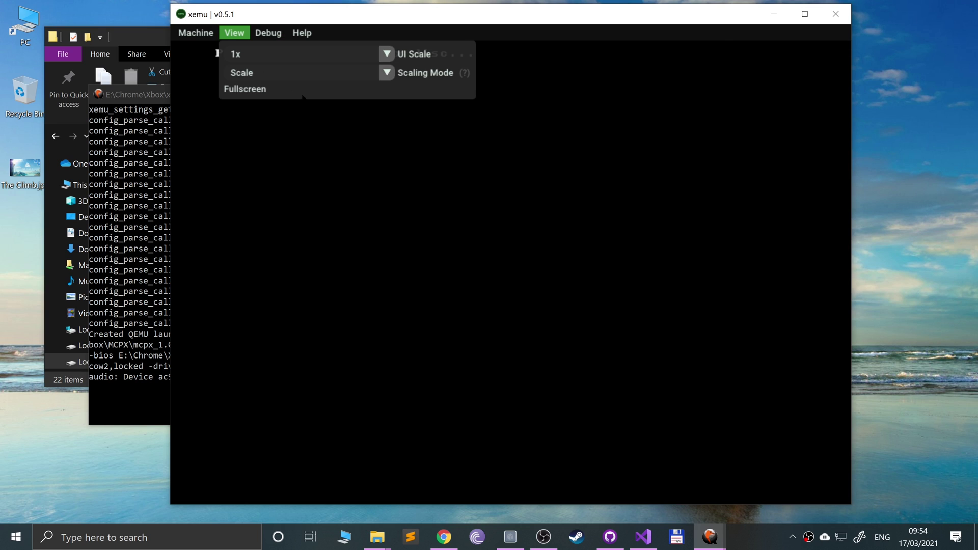
# - Look at the available scaling modes, switch the display to fullscreen and return to the windowed view
pyautogui.click(283, 74)
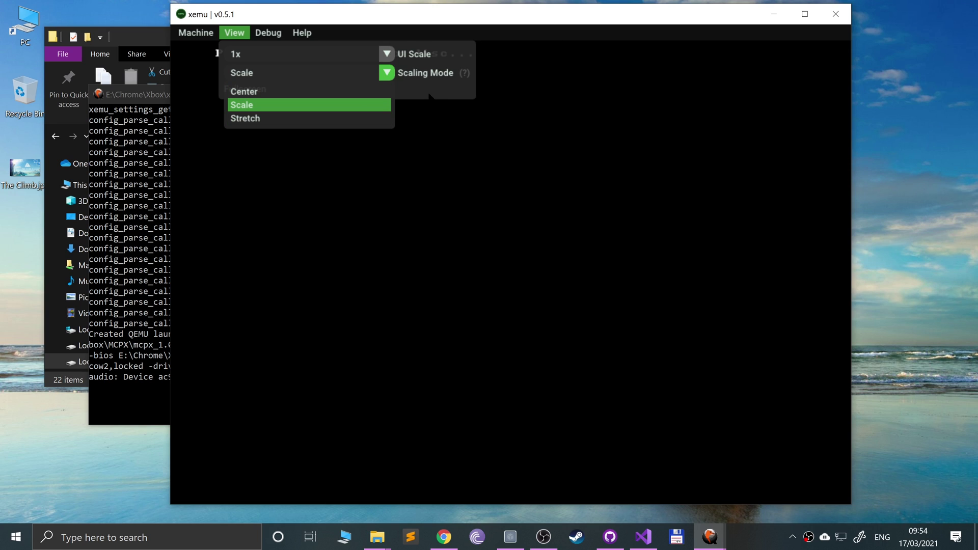
pyautogui.hotkey('ctrl', 'alt', 'f')
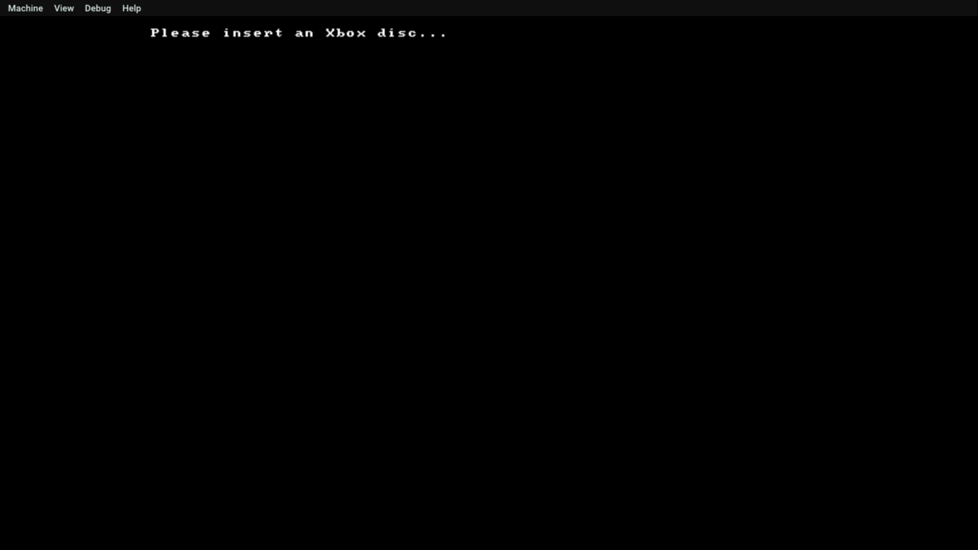
pyautogui.click(71, 8)
pyautogui.click(84, 70)
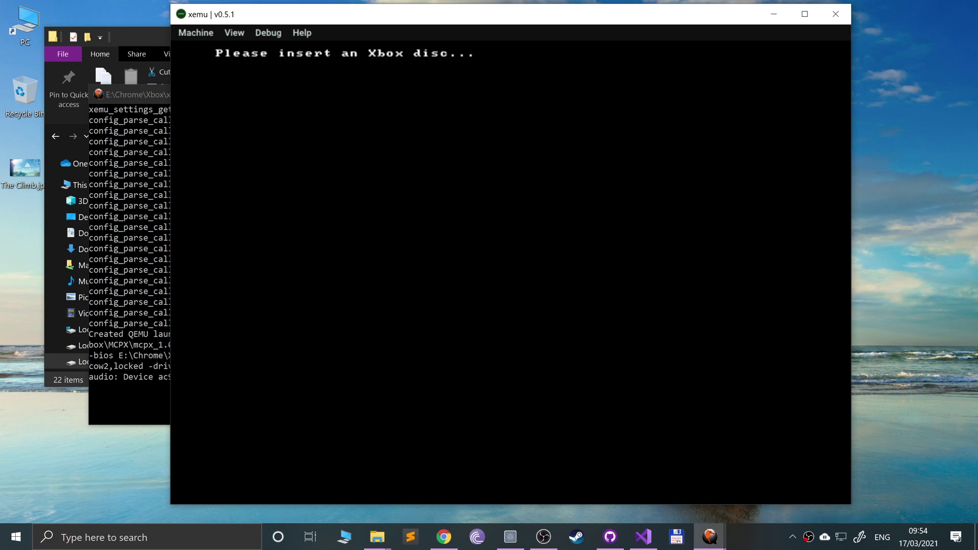
# - Look over the Monitor, Audio and Video debug windows one after another, closing each of them
pyautogui.click(269, 33)
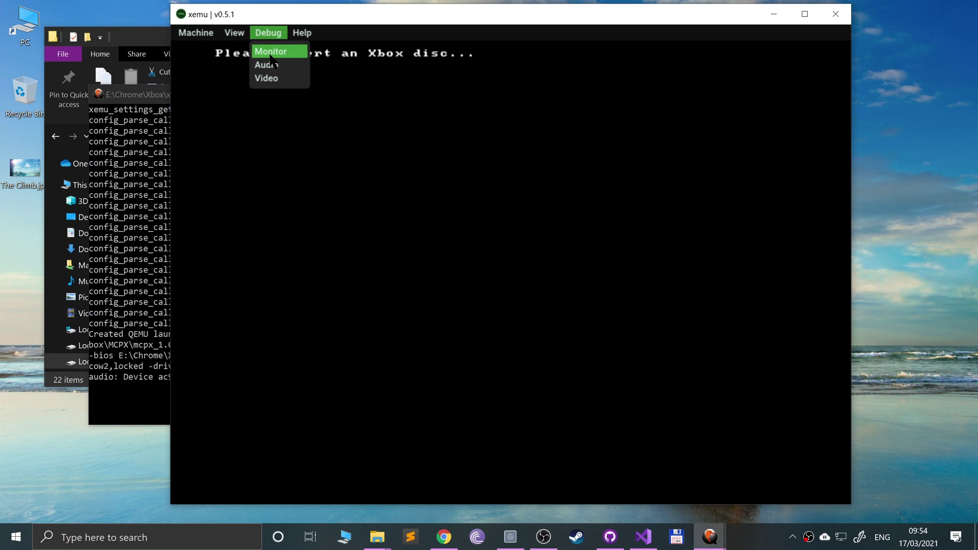
pyautogui.click(272, 51)
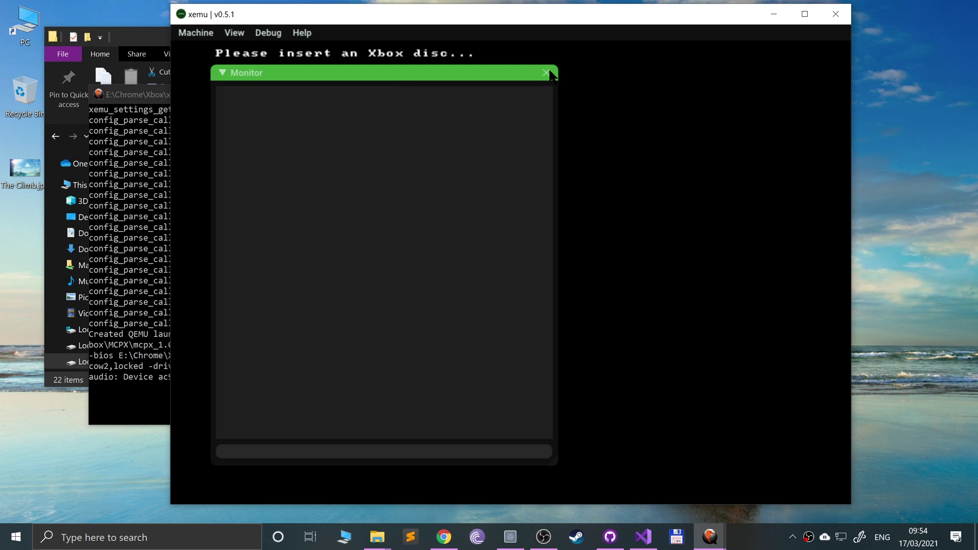
pyautogui.click(547, 73)
pyautogui.click(268, 33)
pyautogui.click(269, 63)
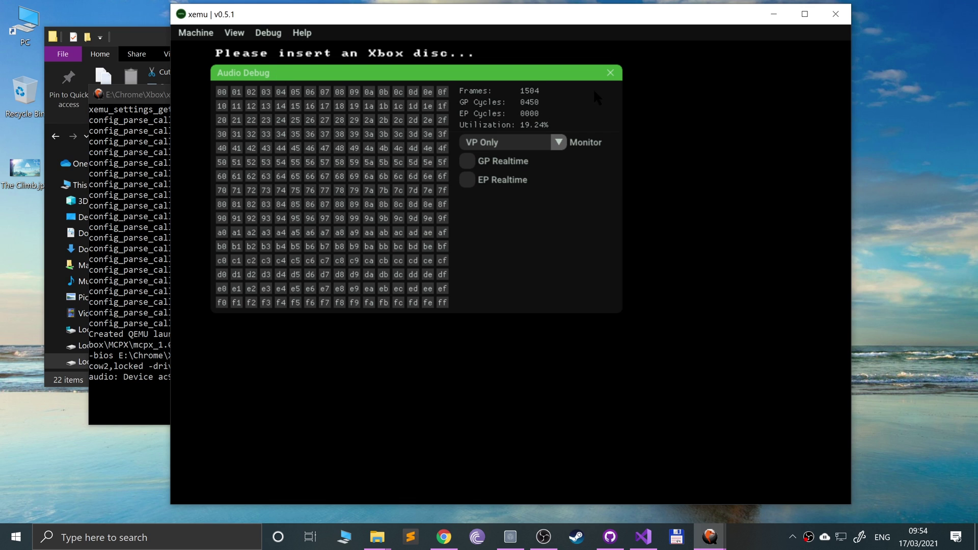
pyautogui.click(610, 73)
pyautogui.click(269, 33)
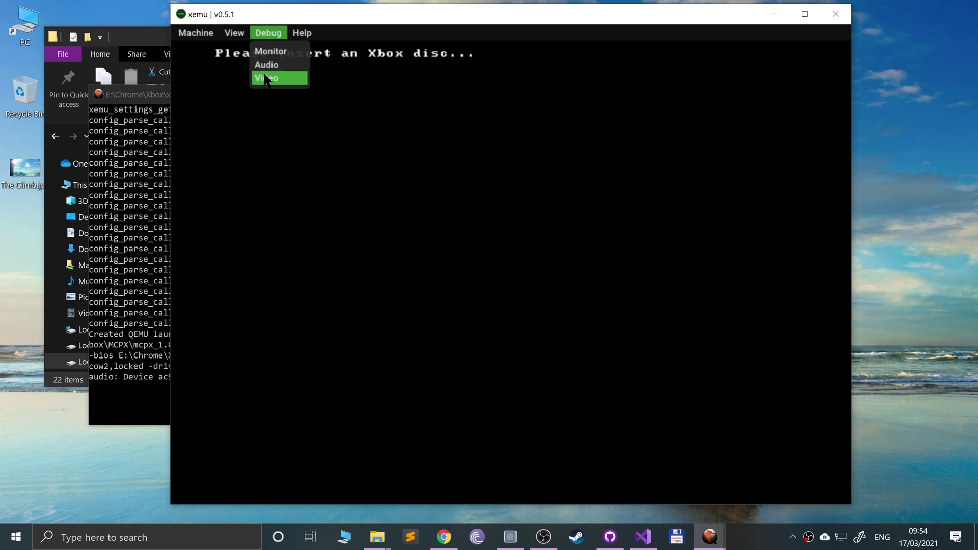
pyautogui.click(268, 77)
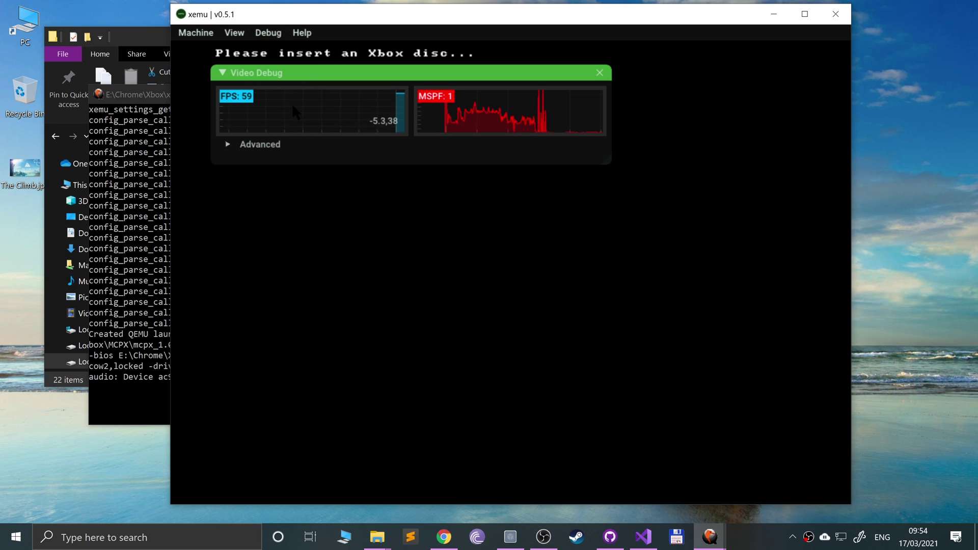
pyautogui.click(600, 73)
# - Examine the compatibility report form and close it without sending, and look at the remaining help options
pyautogui.click(303, 33)
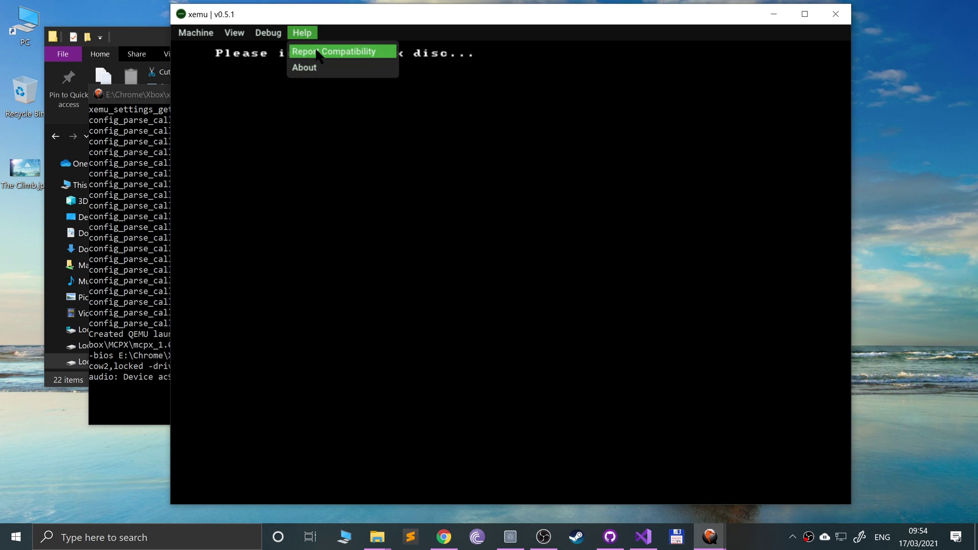
pyautogui.click(312, 48)
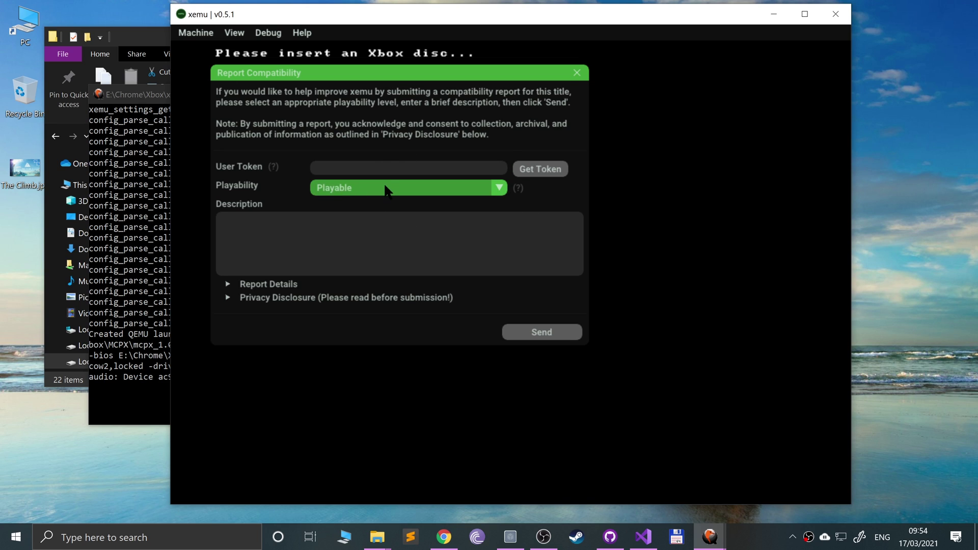
pyautogui.click(376, 167)
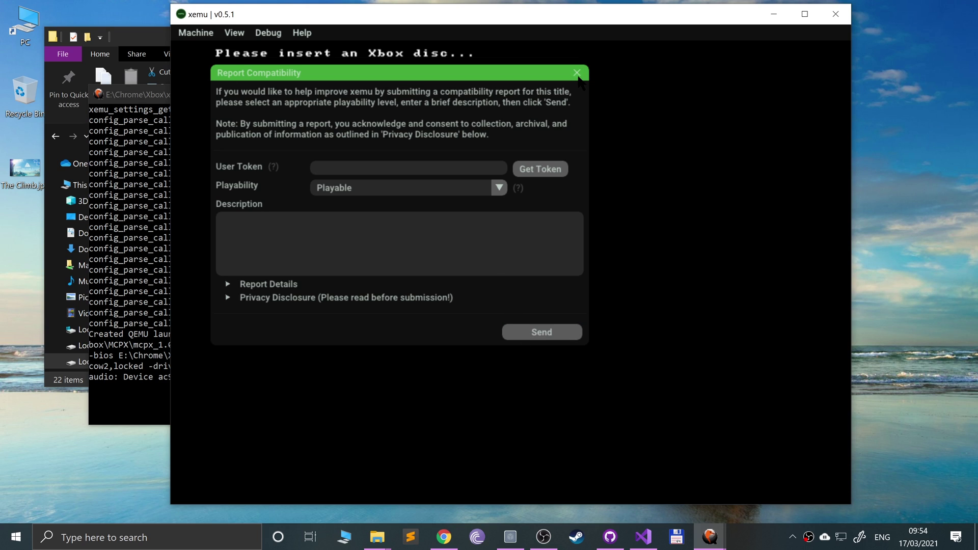
pyautogui.click(577, 74)
pyautogui.click(302, 32)
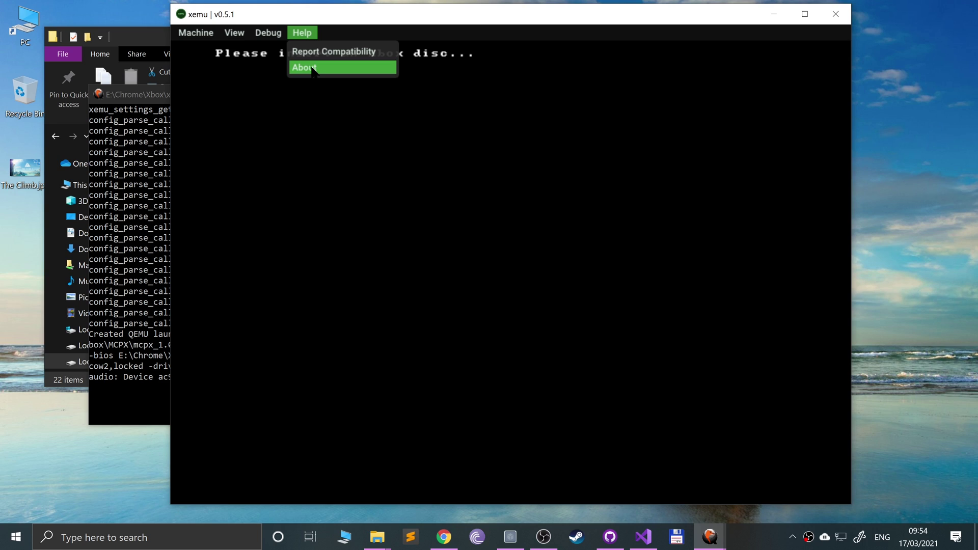
pyautogui.press('Escape')
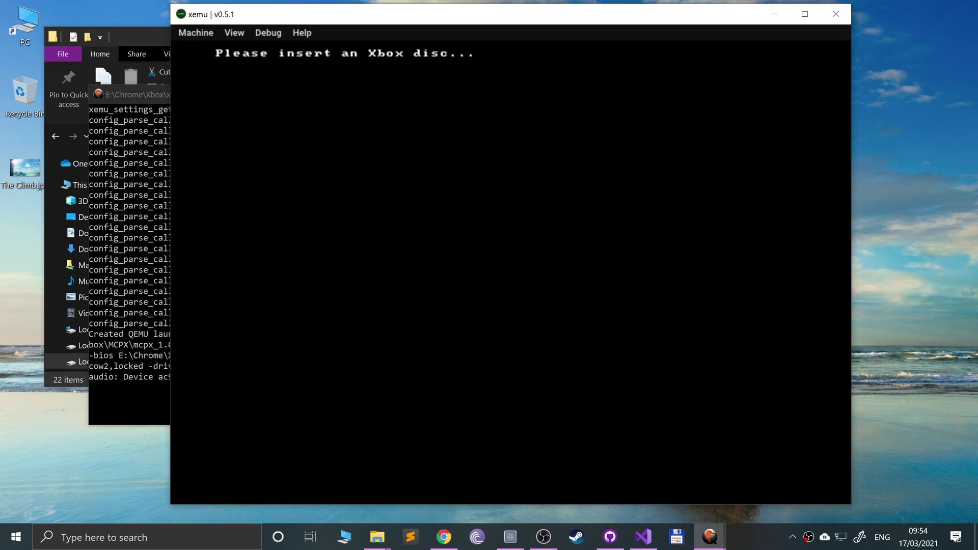
# - Load the disc image Halo.iso from the Xbox folder, and load the same image a second time
pyautogui.click(198, 34)
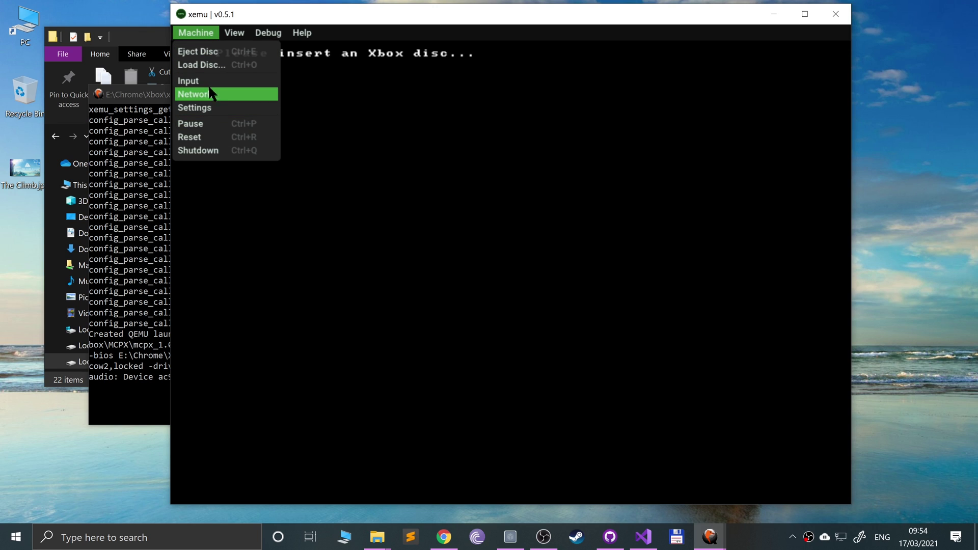
pyautogui.click(201, 64)
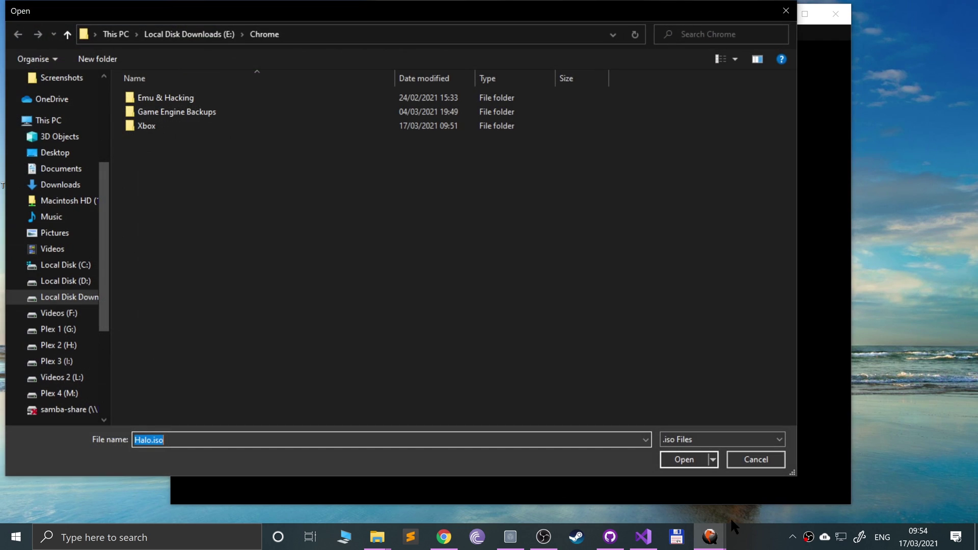
pyautogui.doubleClick(193, 128)
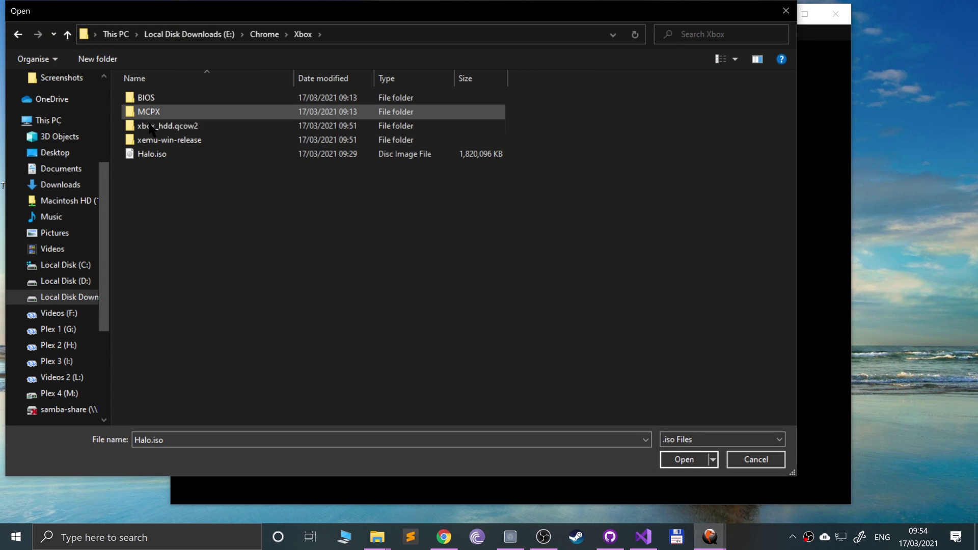
pyautogui.doubleClick(147, 153)
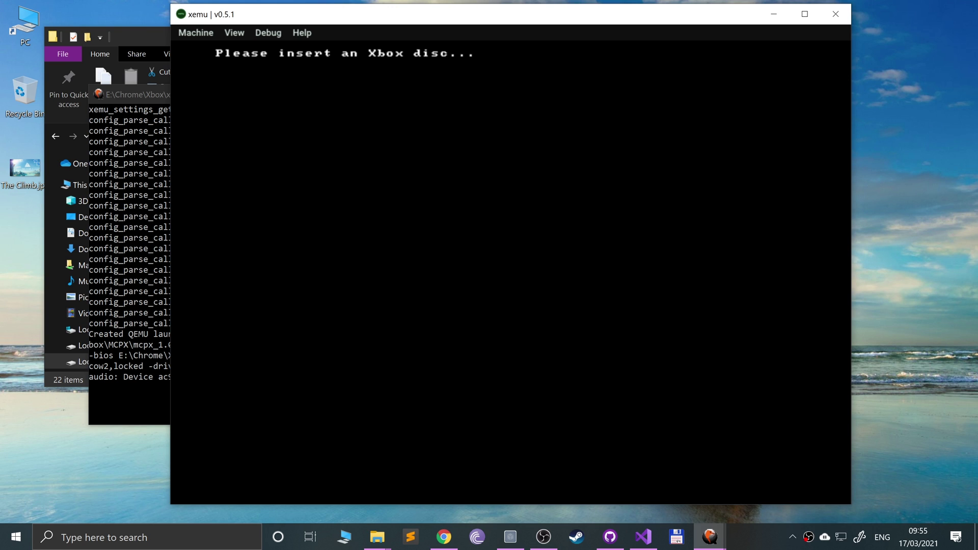
pyautogui.click(196, 33)
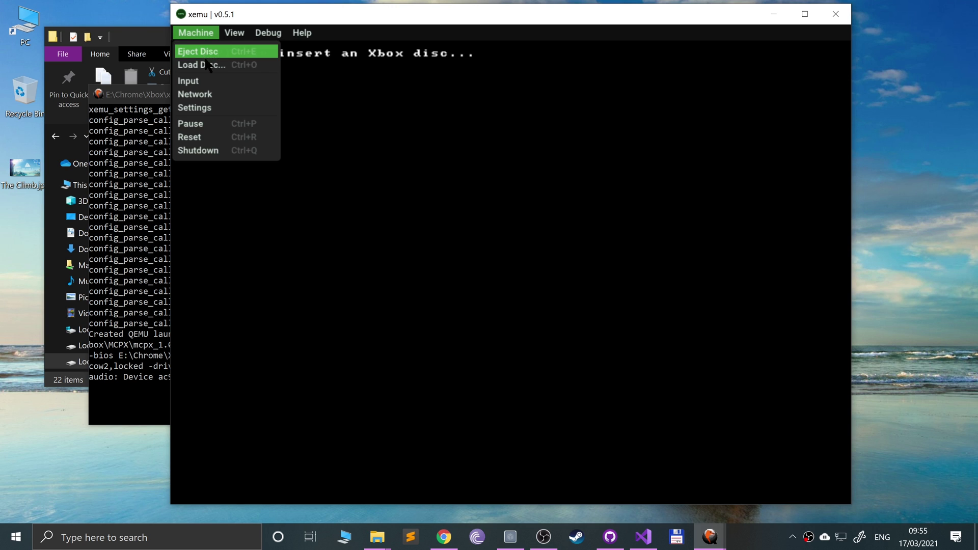
pyautogui.click(204, 64)
pyautogui.doubleClick(164, 152)
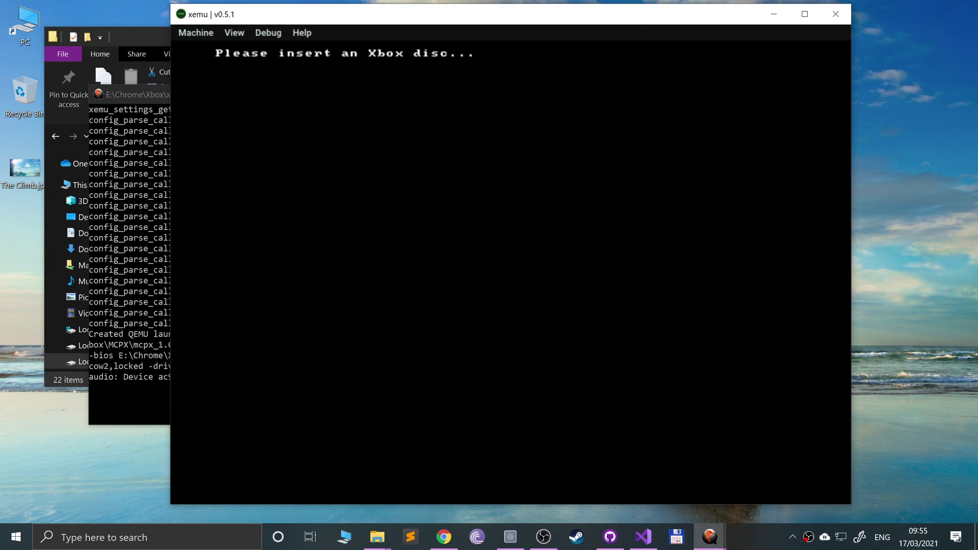
# - Close and relaunch xemu, and let the Halo disc boot to its main menu
pyautogui.click(830, 15)
pyautogui.doubleClick(236, 349)
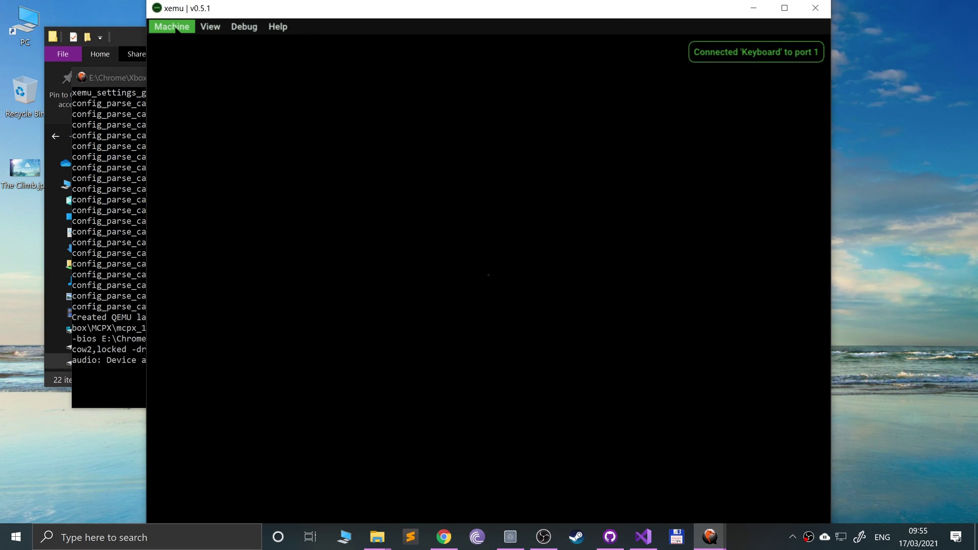
pyautogui.click(177, 30)
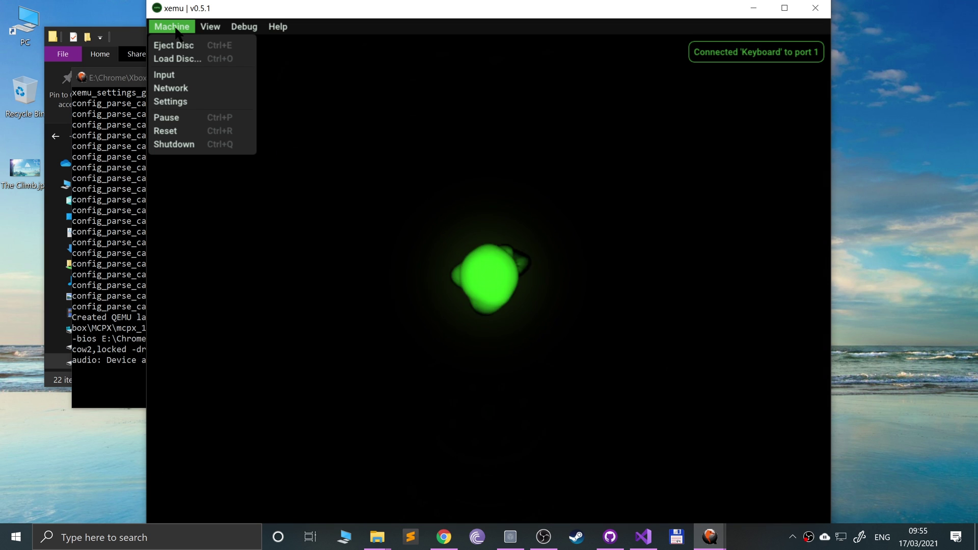
pyautogui.click(176, 30)
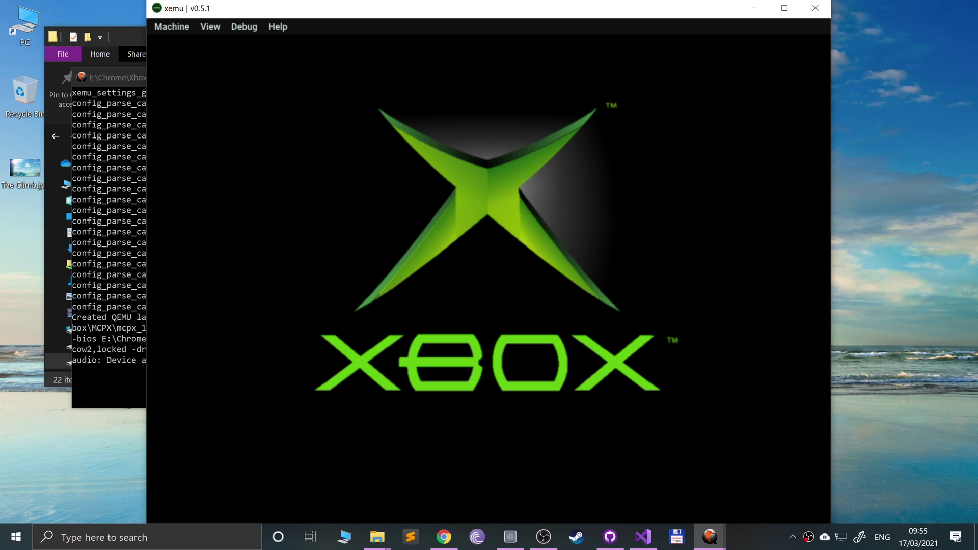
pyautogui.click(165, 30)
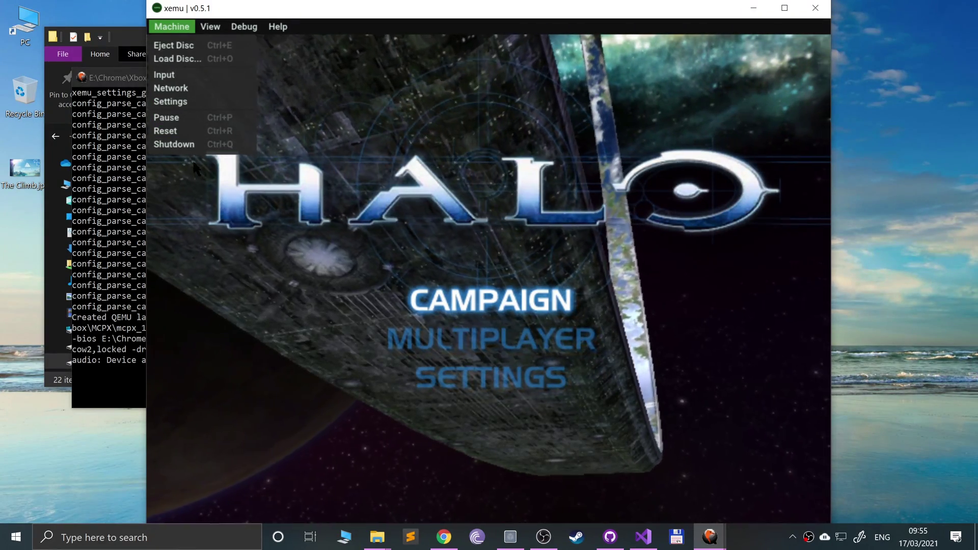
pyautogui.click(555, 374)
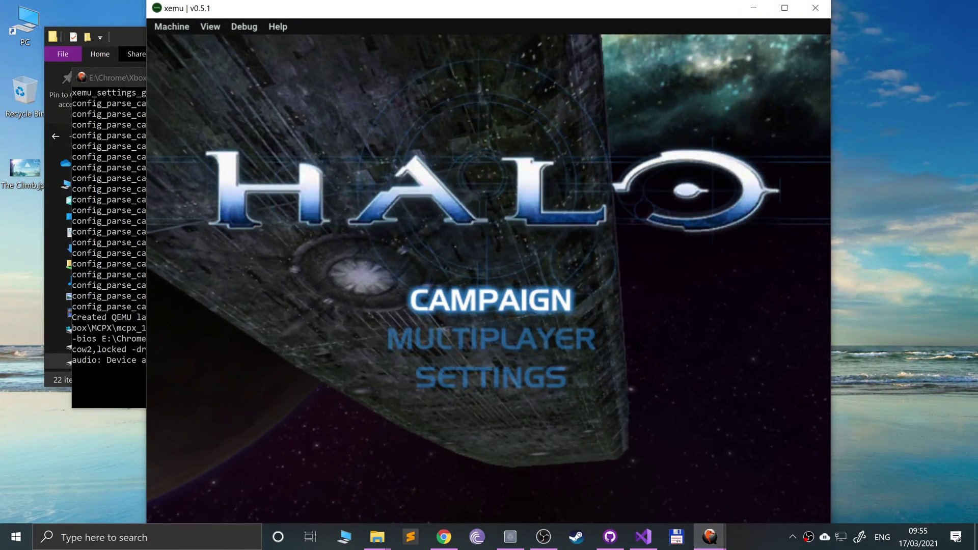
# - Try moving through Halo's main menu with the keyboard and choose Campaign
pyautogui.press('Down')
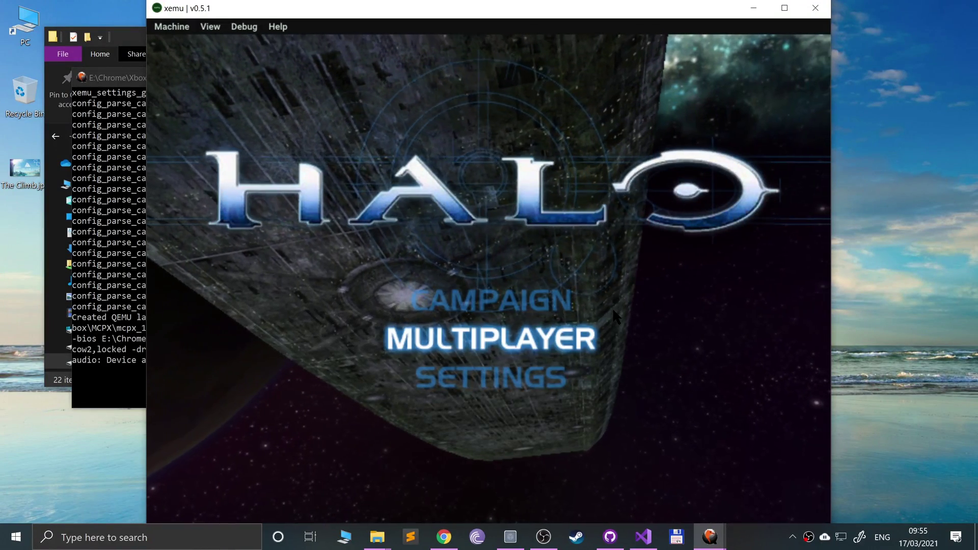
pyautogui.press('Up')
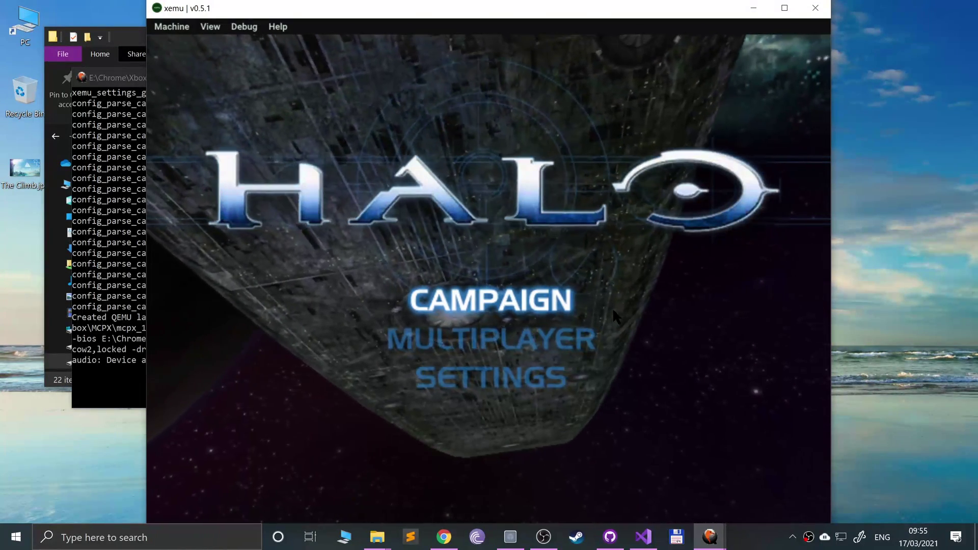
pyautogui.press('Return')
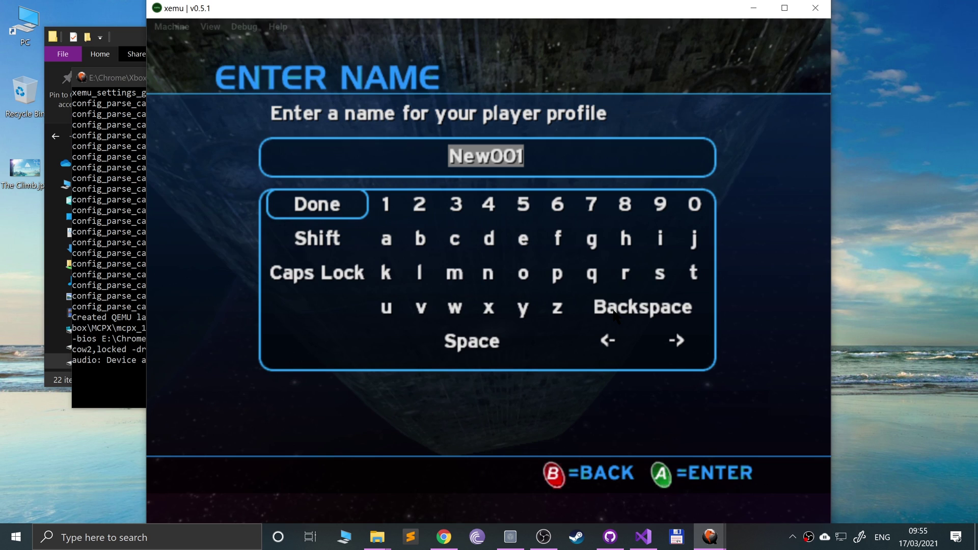
# - Replace the suggested player profile name with a space and finish creating the profile
pyautogui.press('Down')
pyautogui.press('Down')
pyautogui.press('Down')
pyautogui.press('Down')
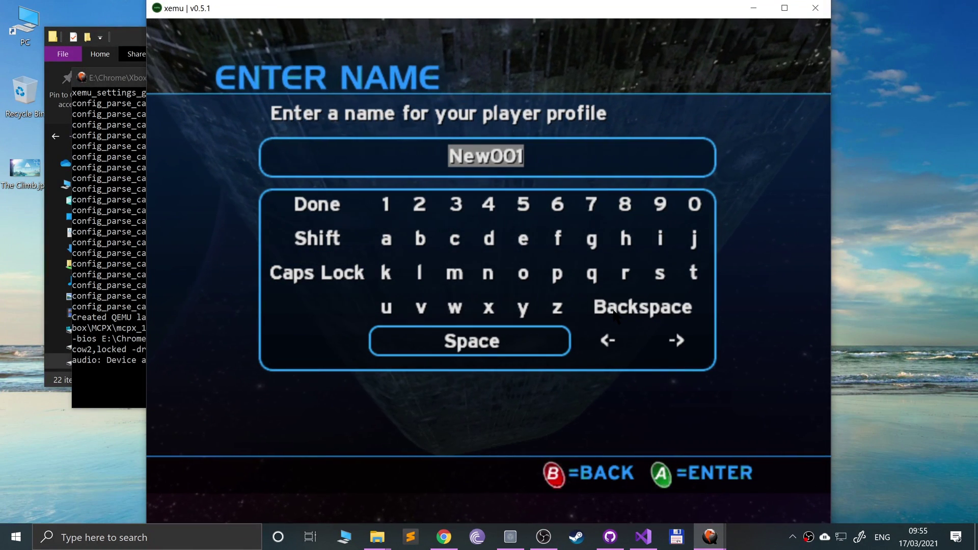
pyautogui.press('Return')
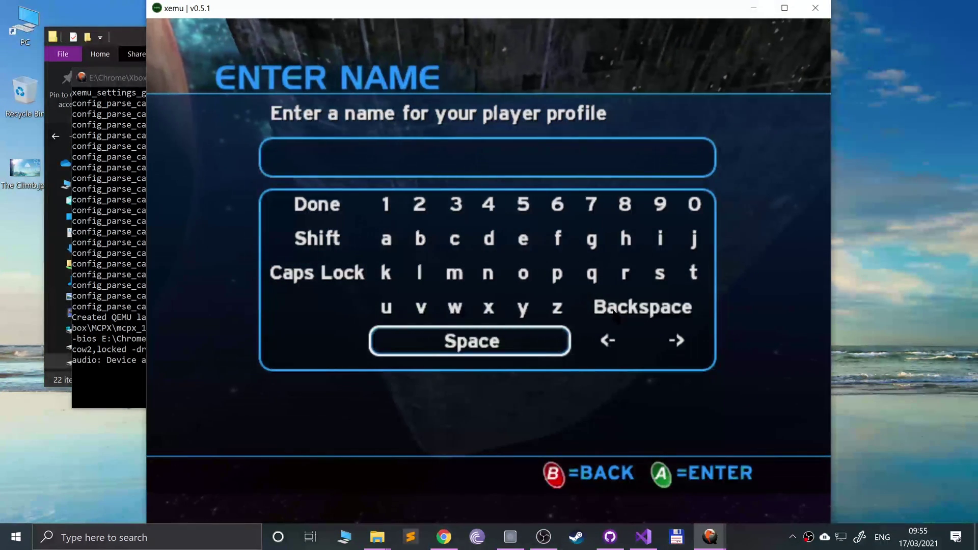
pyautogui.press('Return')
pyautogui.press('Return')
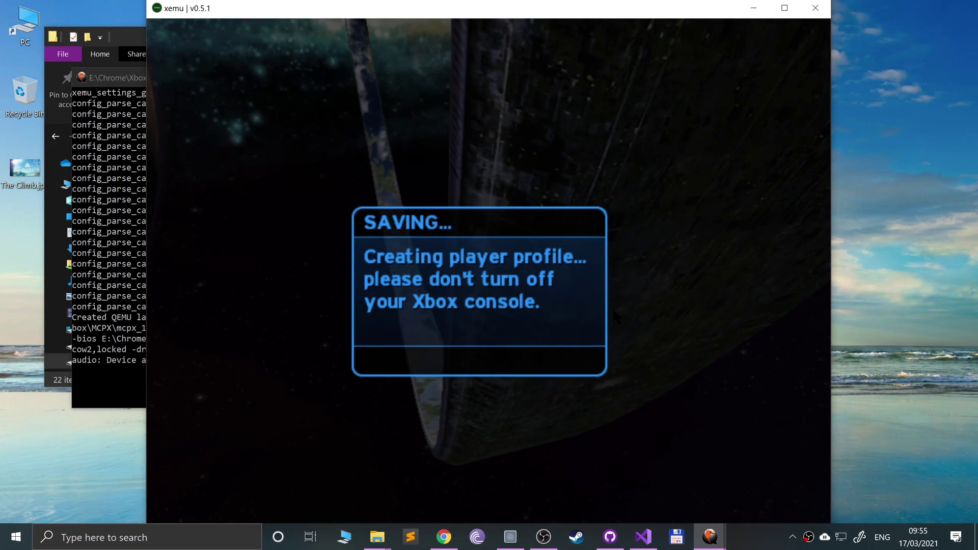
# - Switch the emulator to fullscreen display for playing the Halo campaign
pyautogui.click(172, 27)
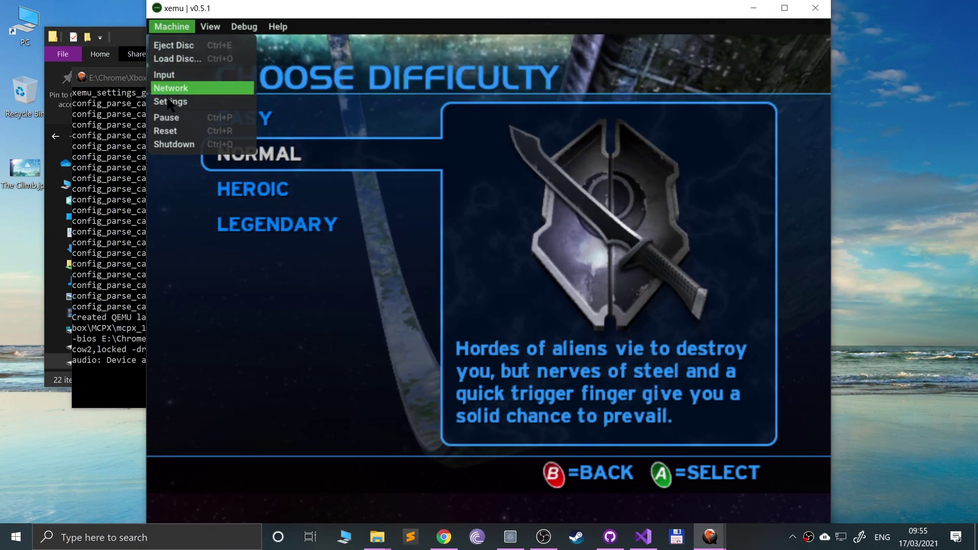
pyautogui.moveTo(210, 27)
pyautogui.click(221, 83)
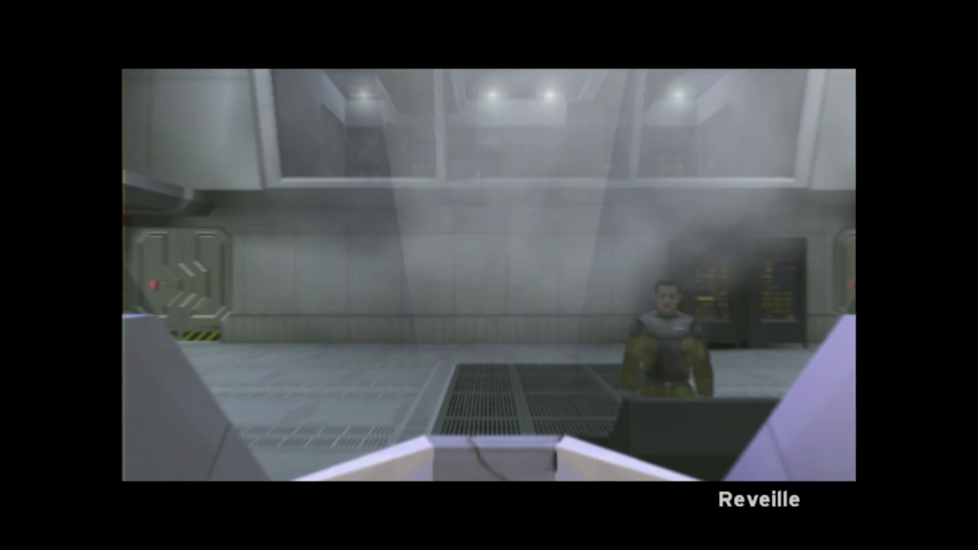
# - Pause the Halo mission and return the emulator from fullscreen to windowed display
pyautogui.press('Escape')
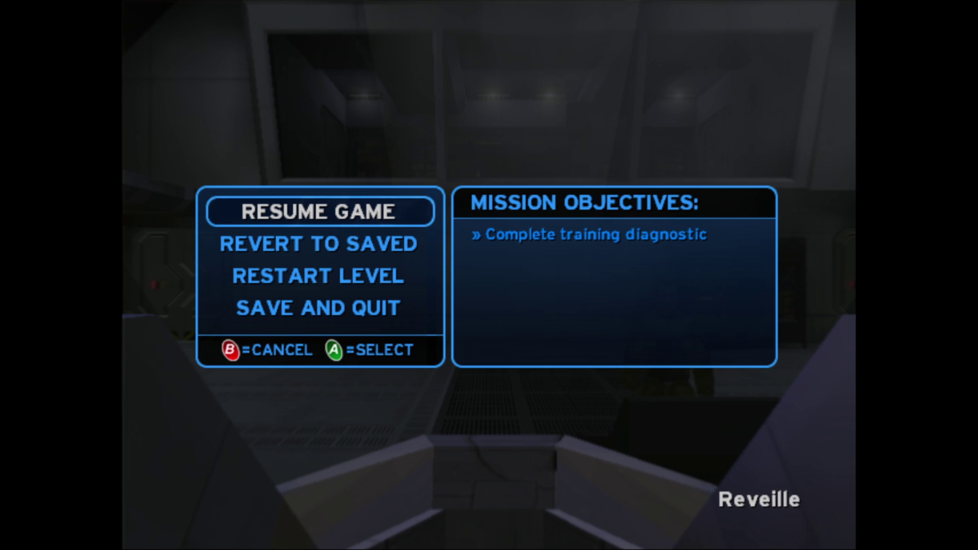
pyautogui.click(98, 8)
pyautogui.moveTo(72, 10)
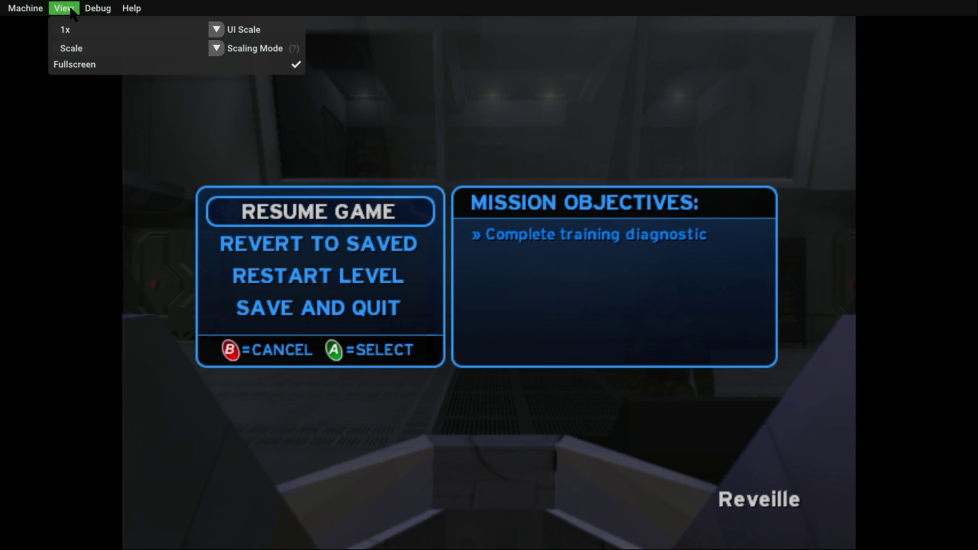
pyautogui.click(86, 64)
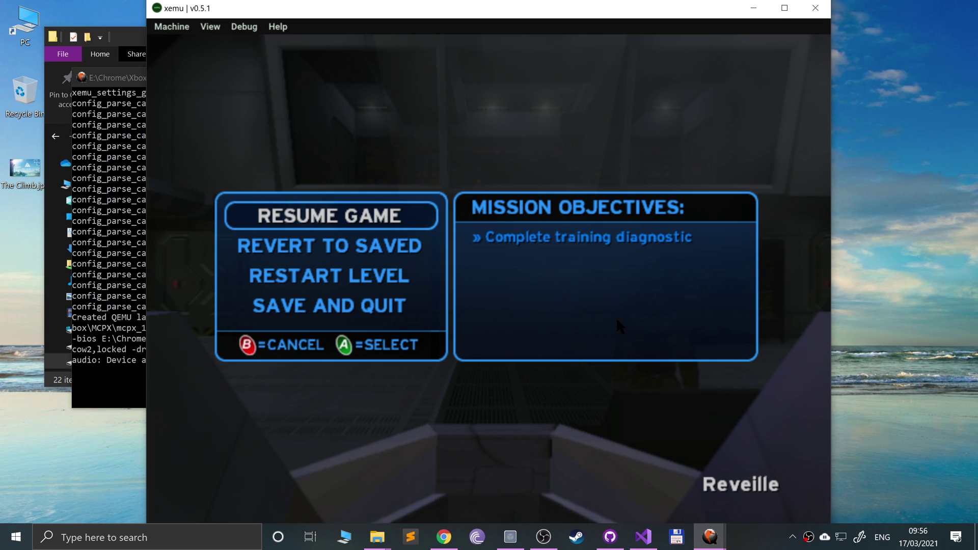
# - Shut down the emulated Xbox to close the emulator
pyautogui.click(172, 27)
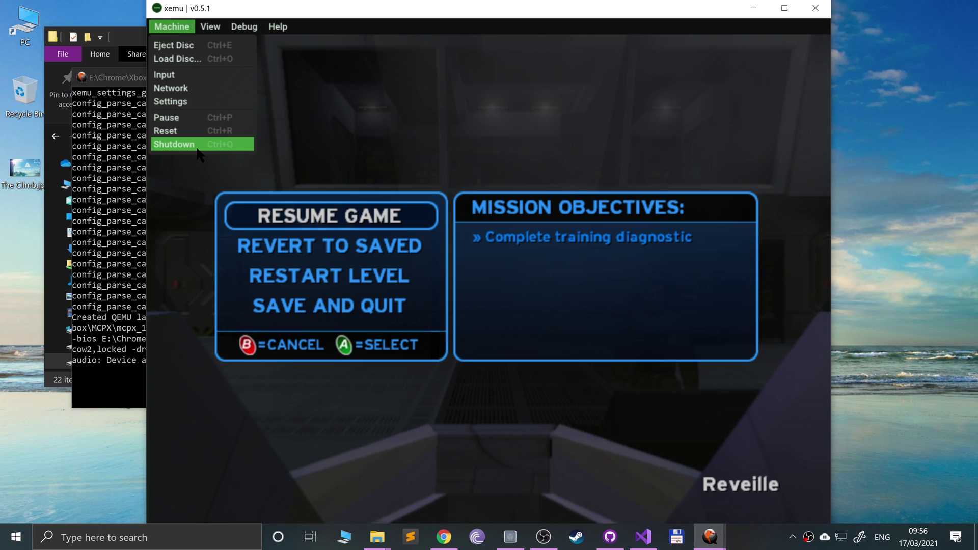
pyautogui.click(198, 147)
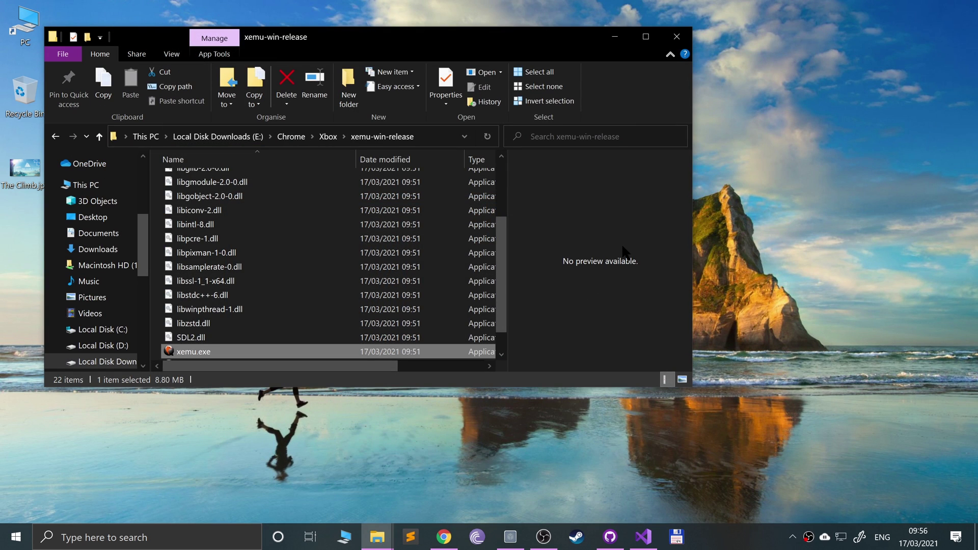